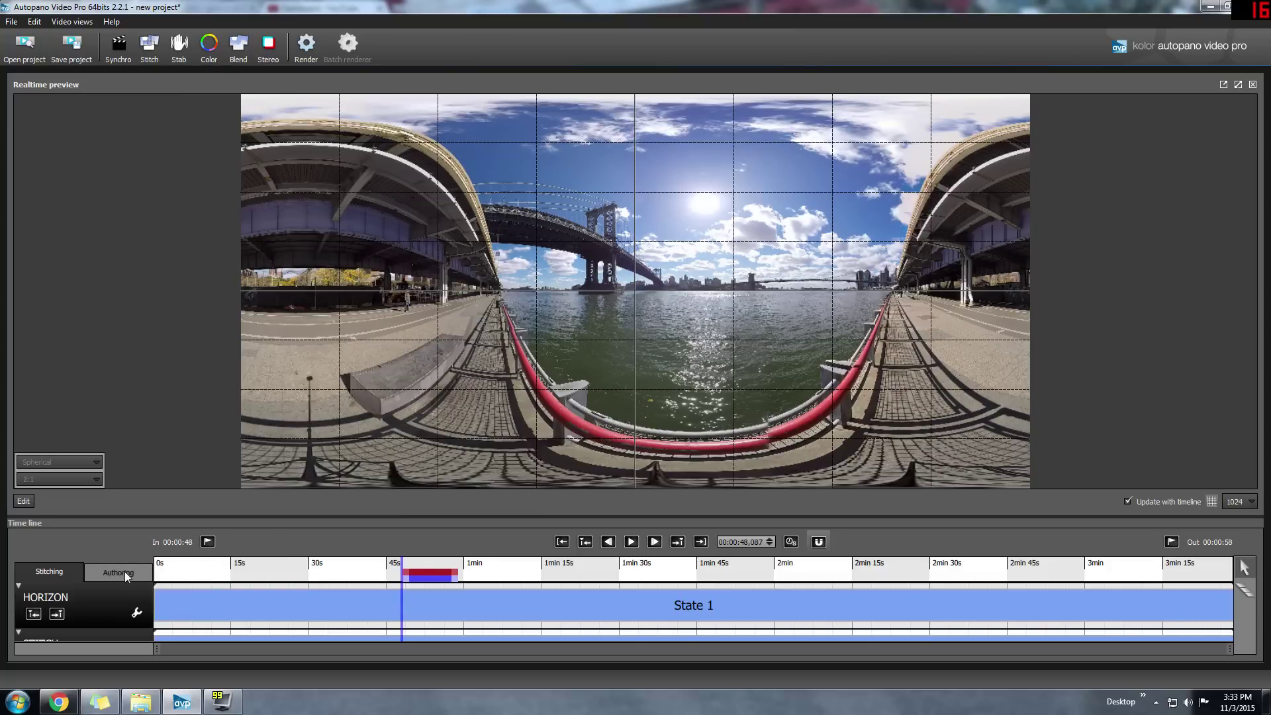
Step: Switch the panorama projection from spherical to Little planet in the Authoring settings
{"action": "left_click", "coordinate": [125, 573]}
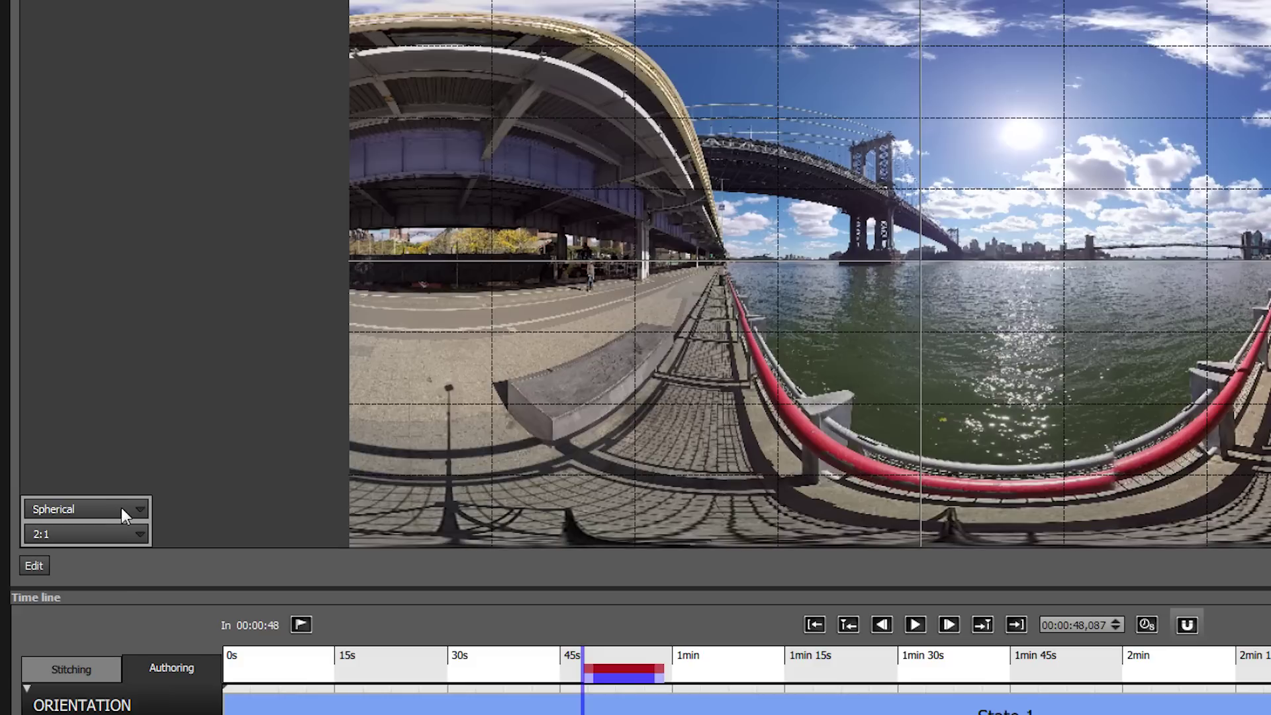
{"action": "left_click", "coordinate": [117, 507]}
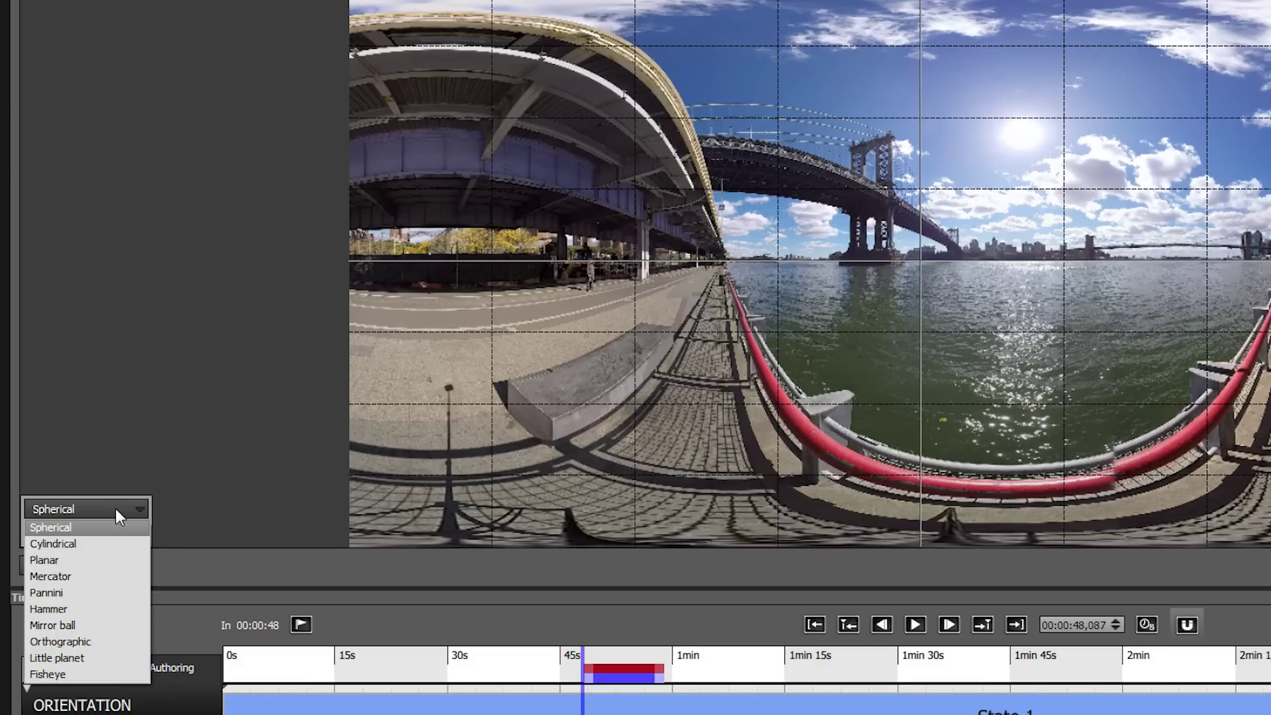
{"action": "left_click", "coordinate": [78, 657]}
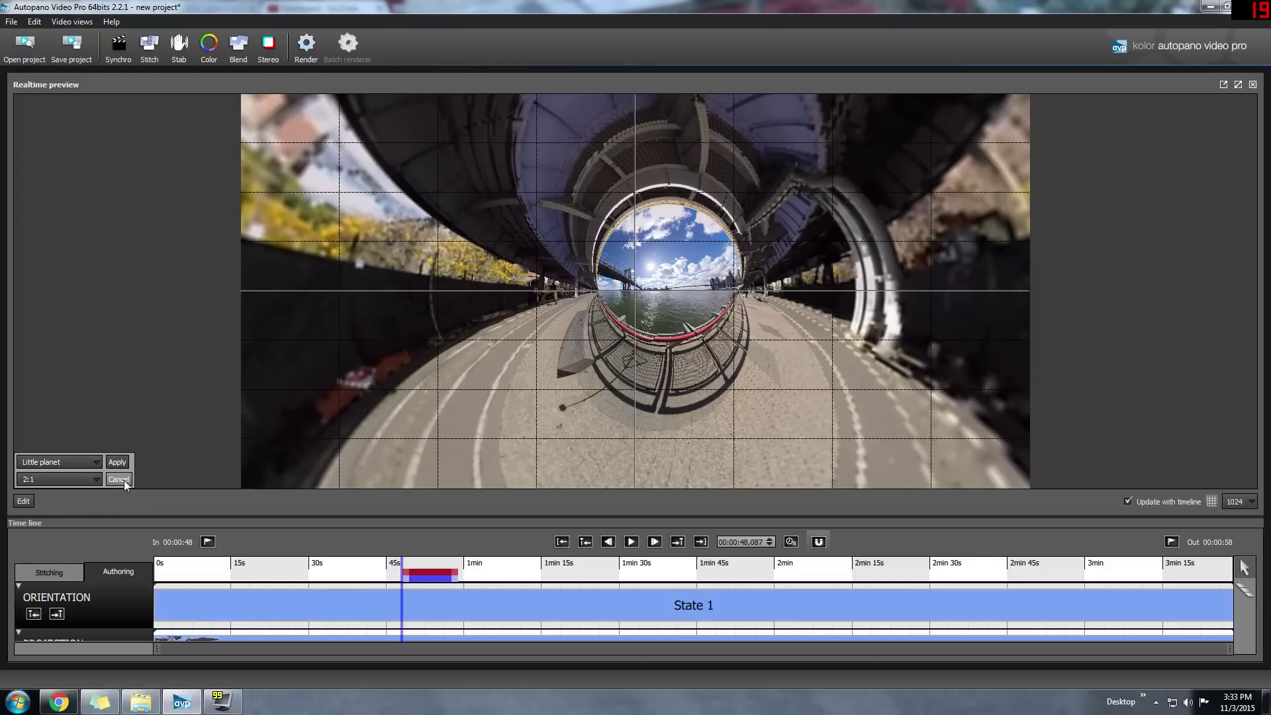
{"action": "left_click", "coordinate": [91, 486]}
Step: Apply a 16:9 ratio, then rotate and level the little planet around the riverside railing
{"action": "left_click", "coordinate": [38, 516]}
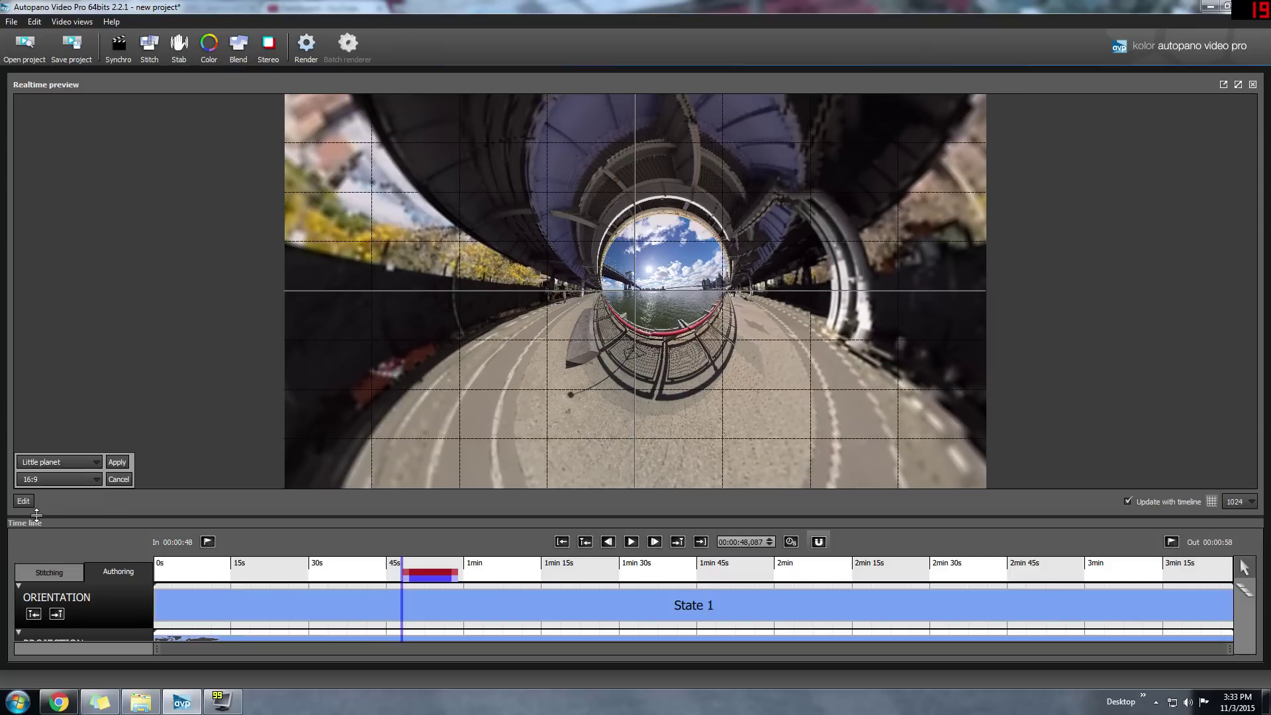
{"action": "left_click", "coordinate": [118, 462]}
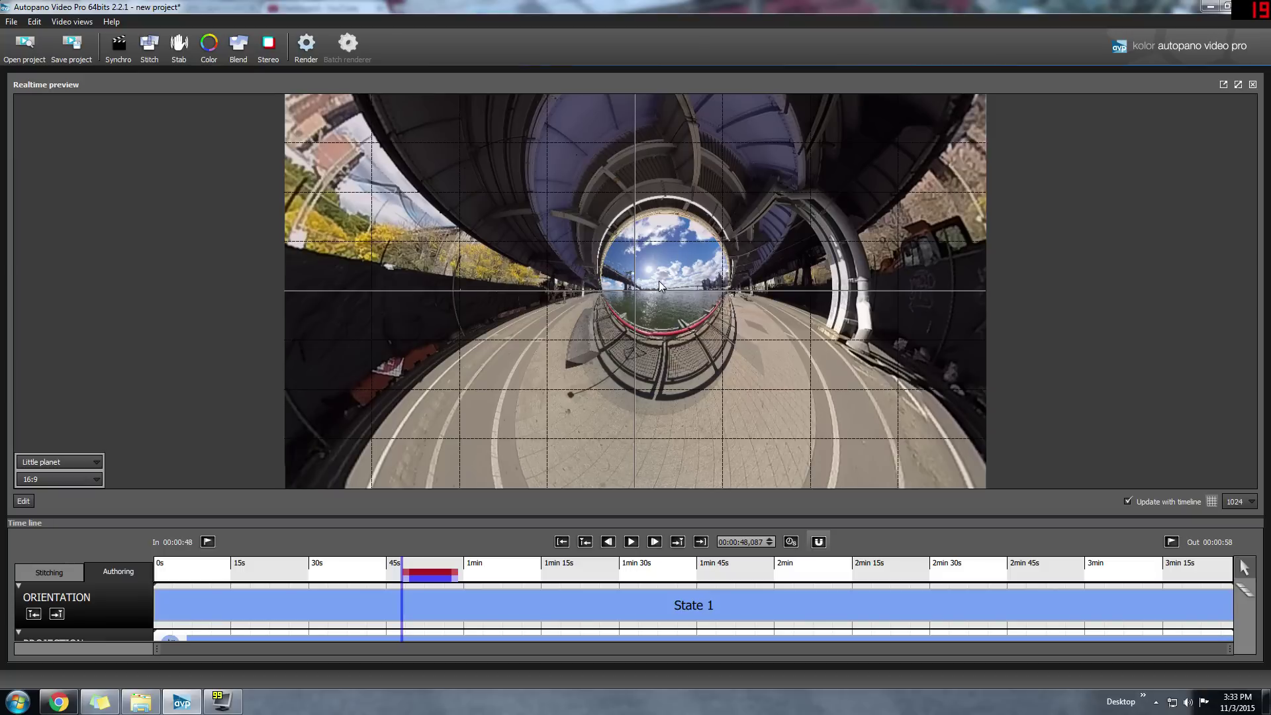
{"action": "scroll", "coordinate": [659, 280], "scroll_direction": "up", "scroll_amount": 5}
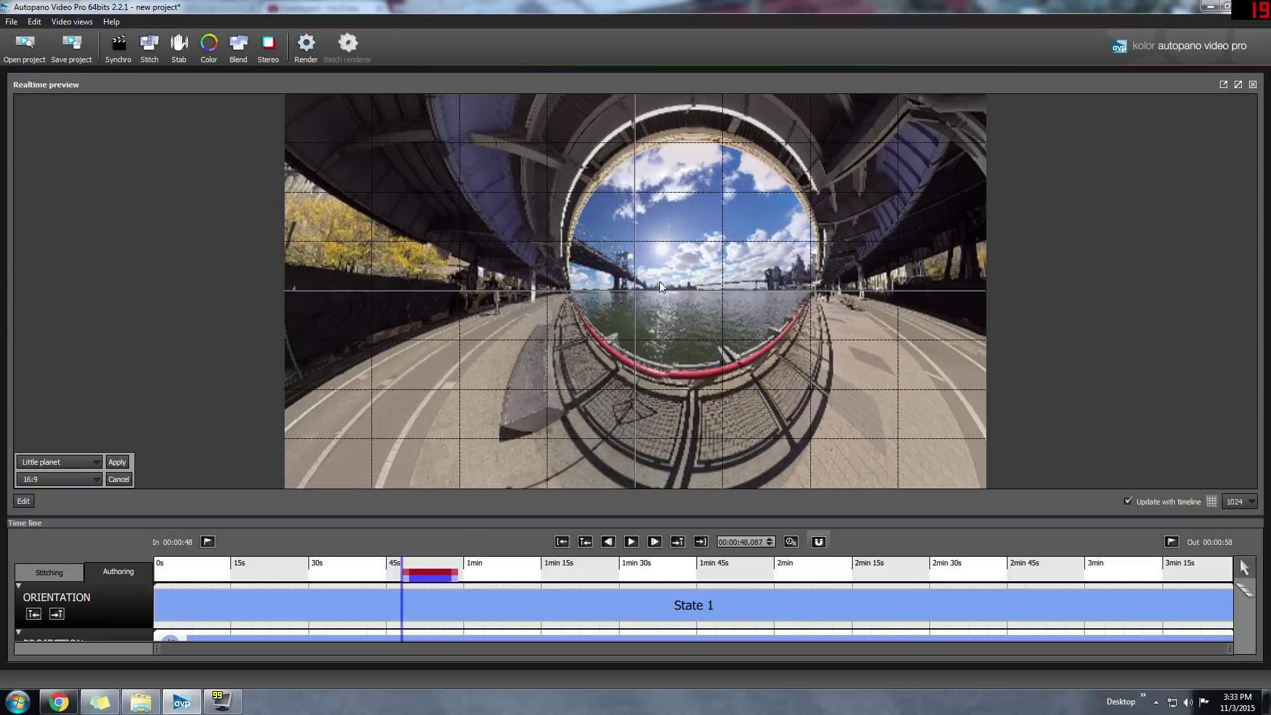
{"action": "left_click_drag", "start_coordinate": [687, 280], "coordinate": [891, 320]}
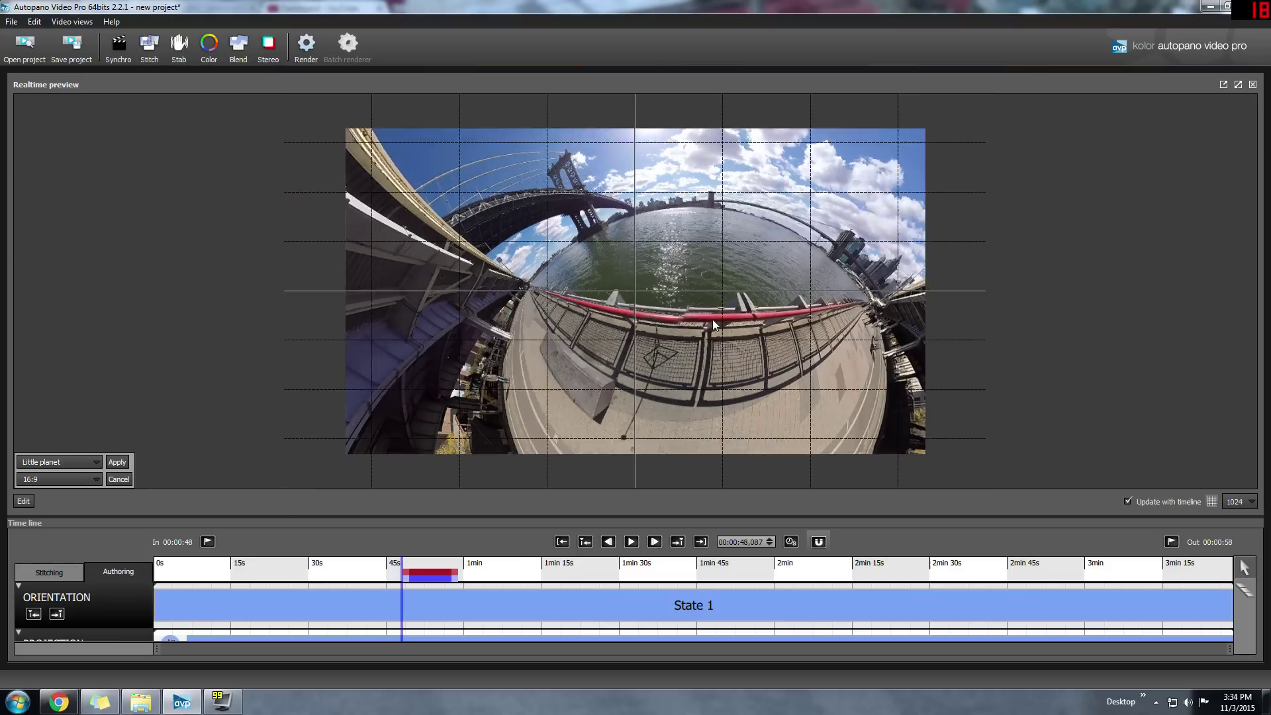
{"action": "scroll", "coordinate": [711, 319], "scroll_direction": "down", "scroll_amount": 3}
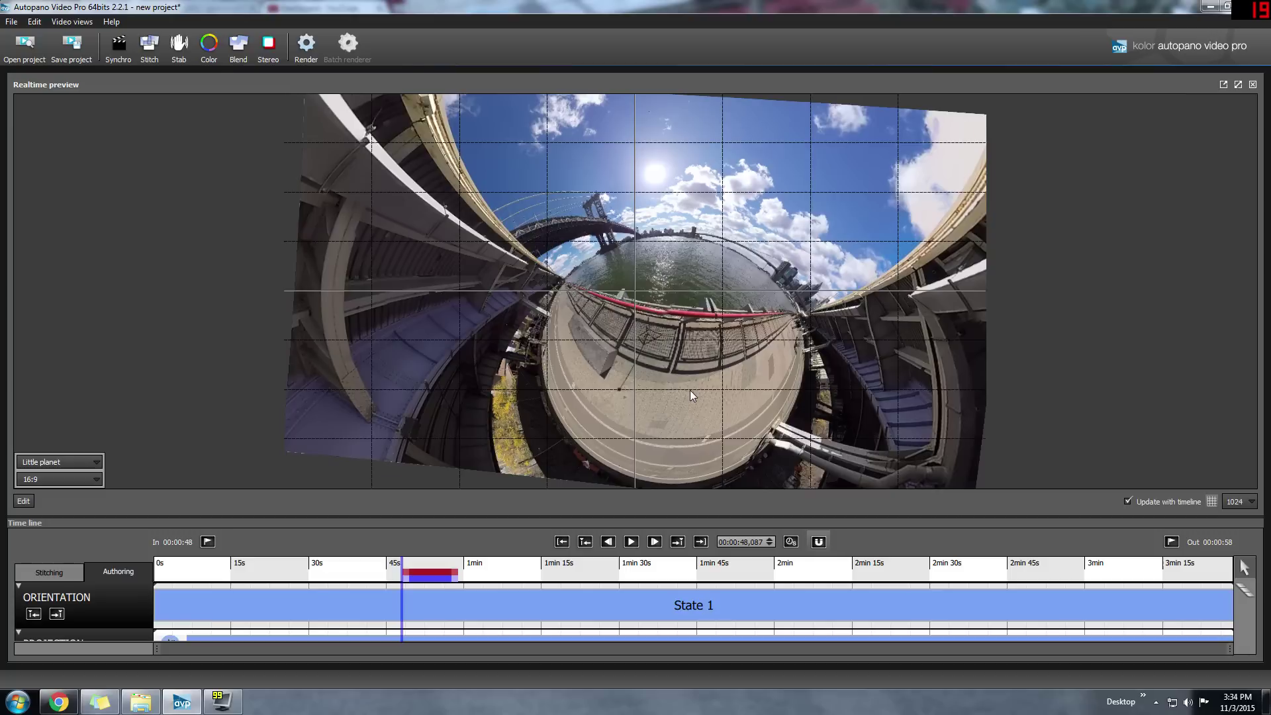
{"action": "left_click_drag", "start_coordinate": [690, 391], "coordinate": [692, 386]}
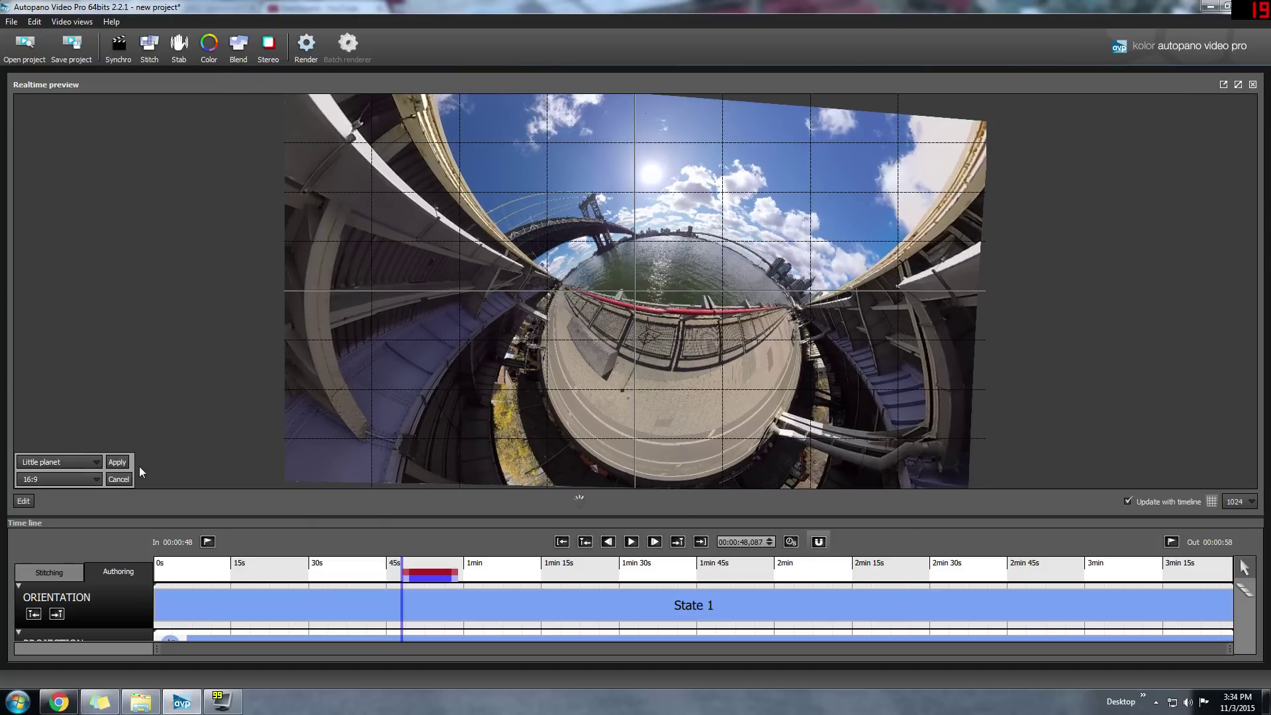
Step: Shorten the render range so it ends at 49s
{"action": "scroll", "coordinate": [419, 649], "scroll_direction": "up", "scroll_amount": 5}
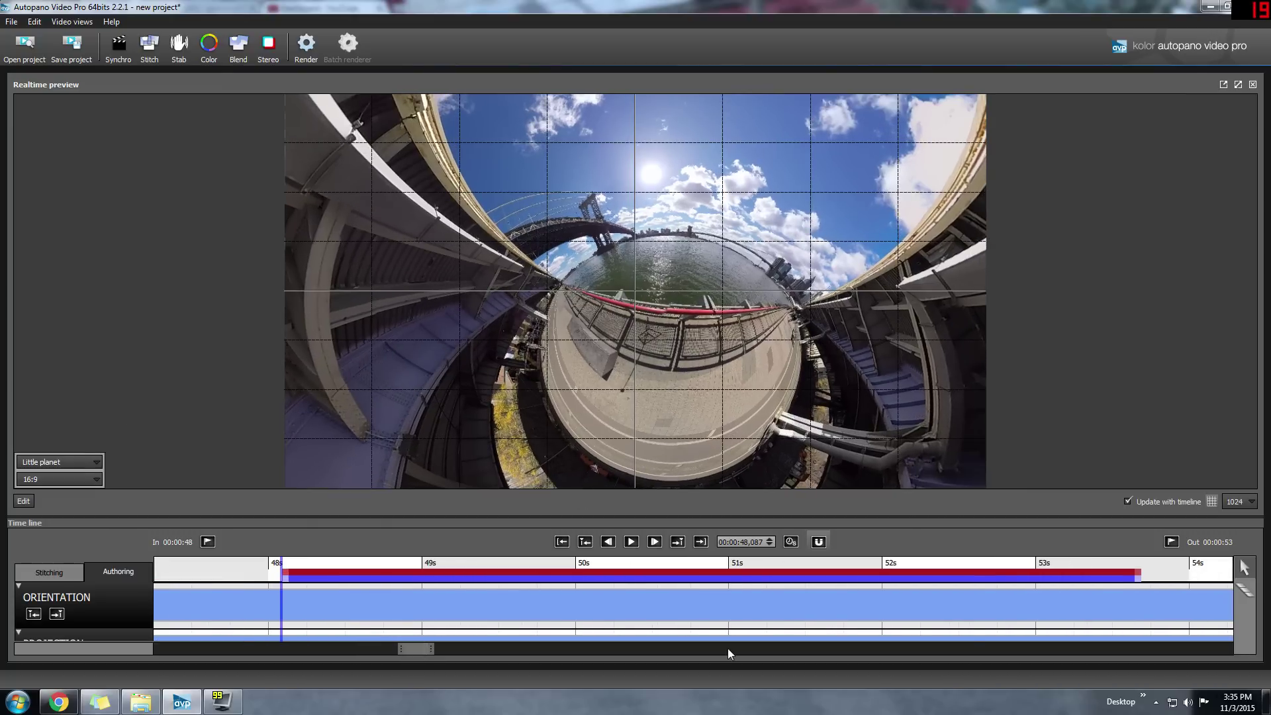
{"action": "left_click", "coordinate": [863, 578]}
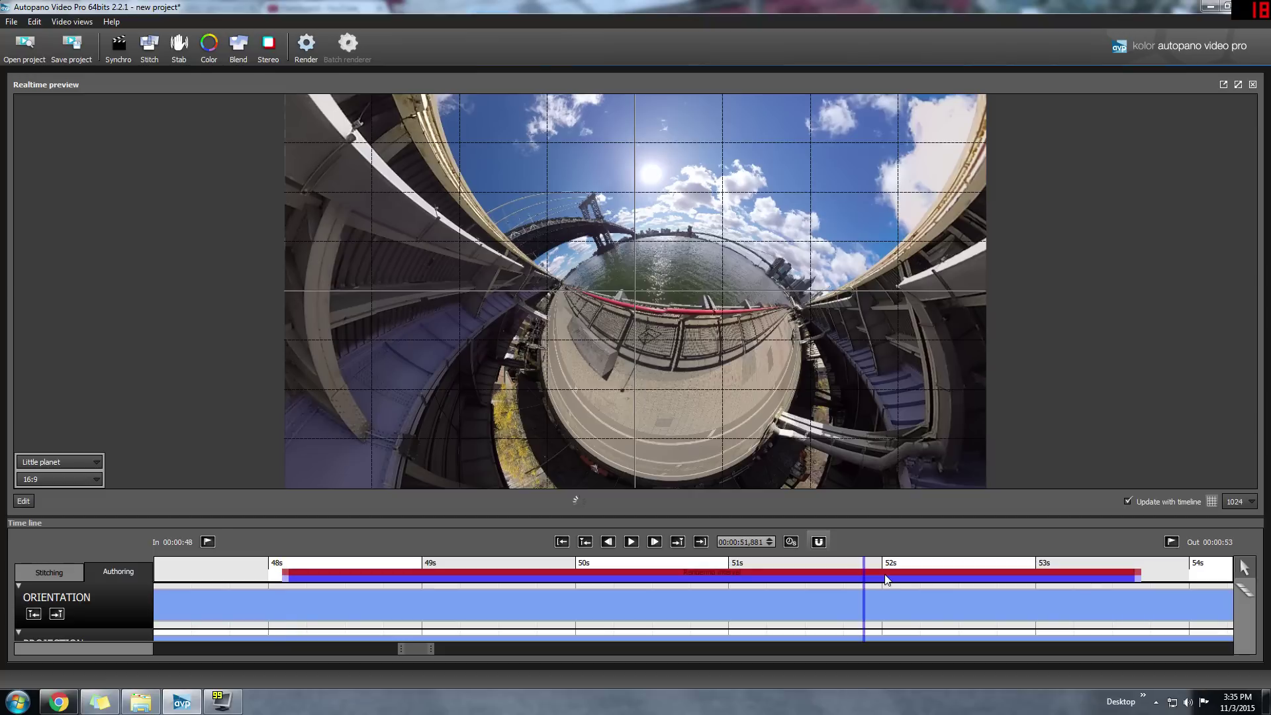
{"action": "left_click_drag", "start_coordinate": [1140, 575], "coordinate": [301, 571]}
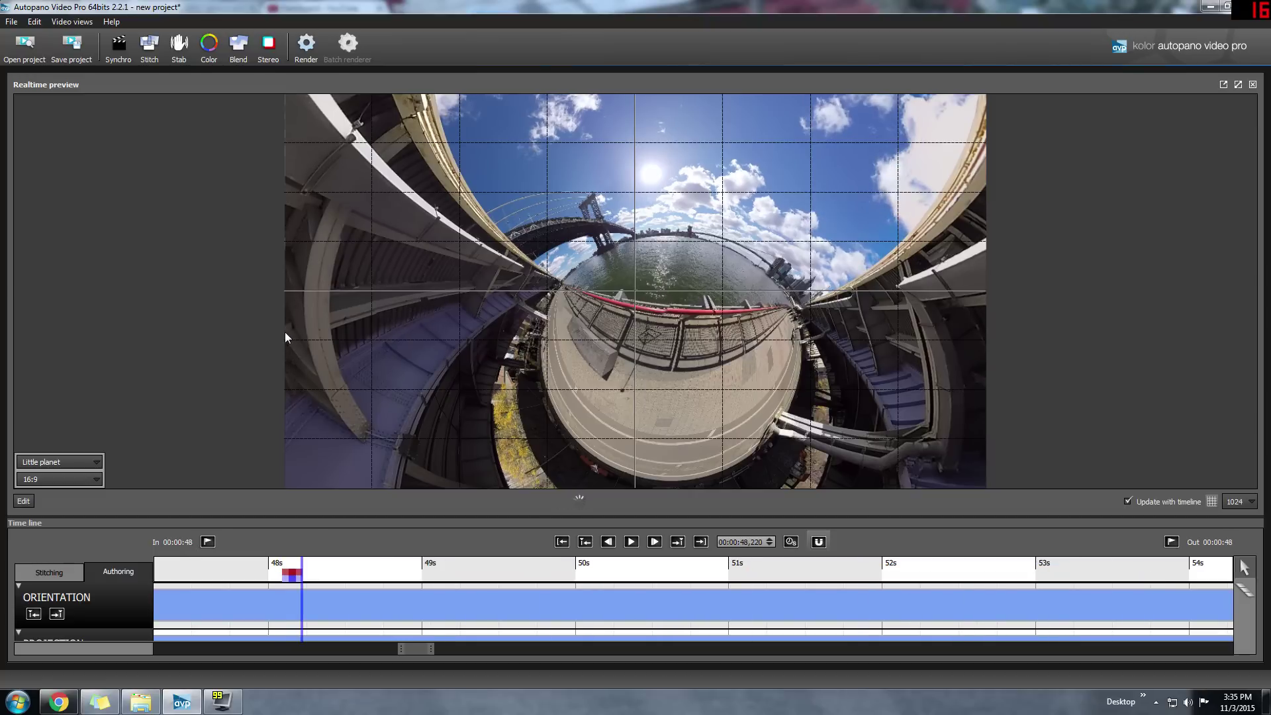
{"action": "left_click", "coordinate": [306, 45]}
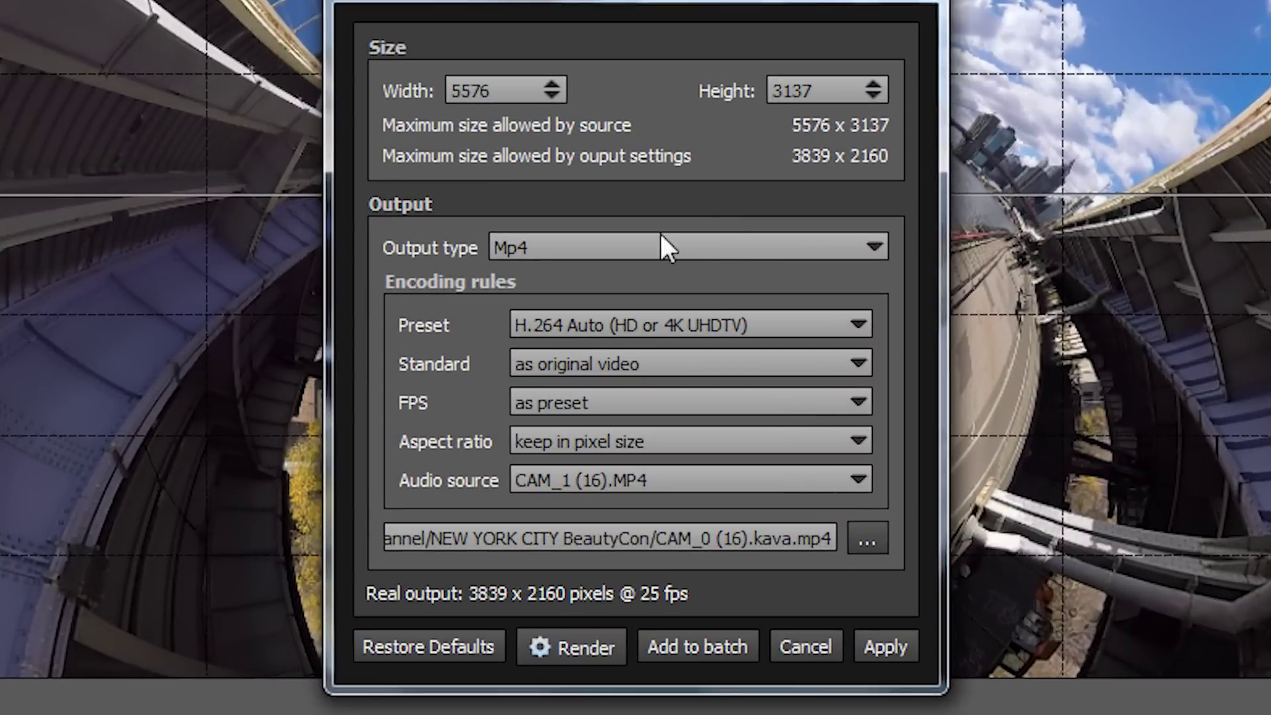
Step: Set the render output type to Frames in PNG format and choose the output folder
{"action": "left_click", "coordinate": [650, 278]}
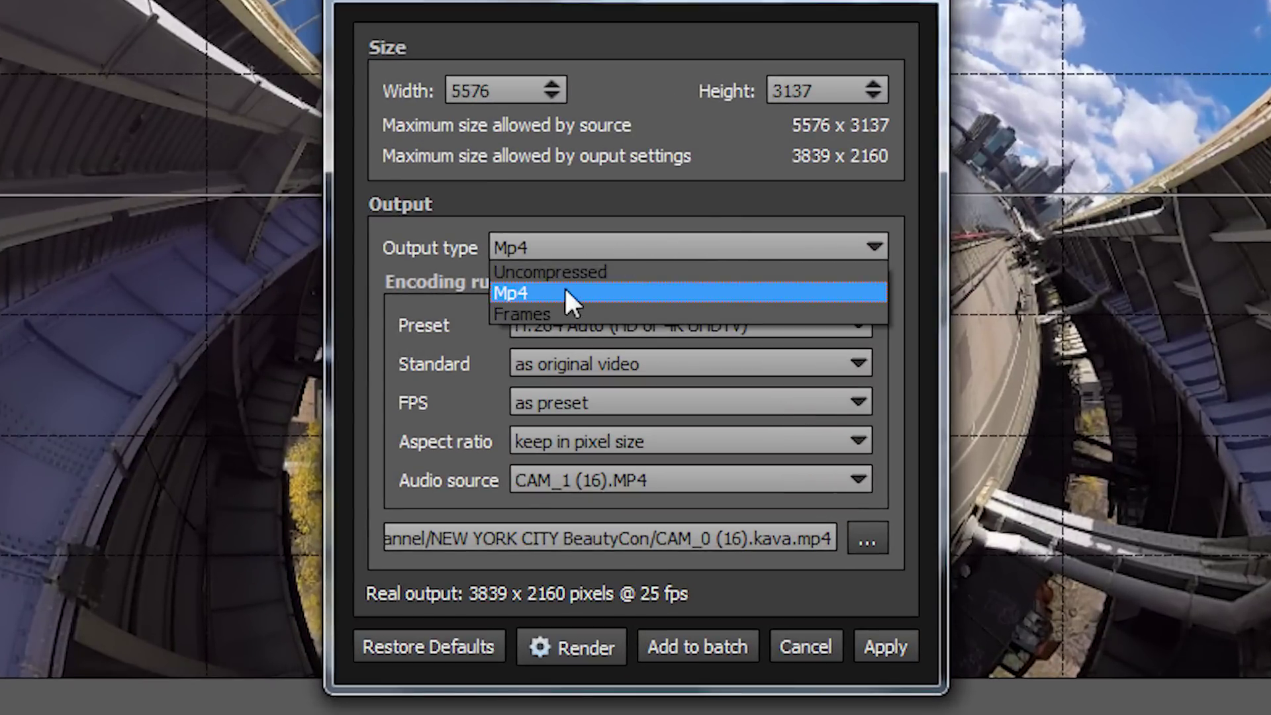
{"action": "left_click", "coordinate": [569, 314]}
{"action": "left_click", "coordinate": [788, 325]}
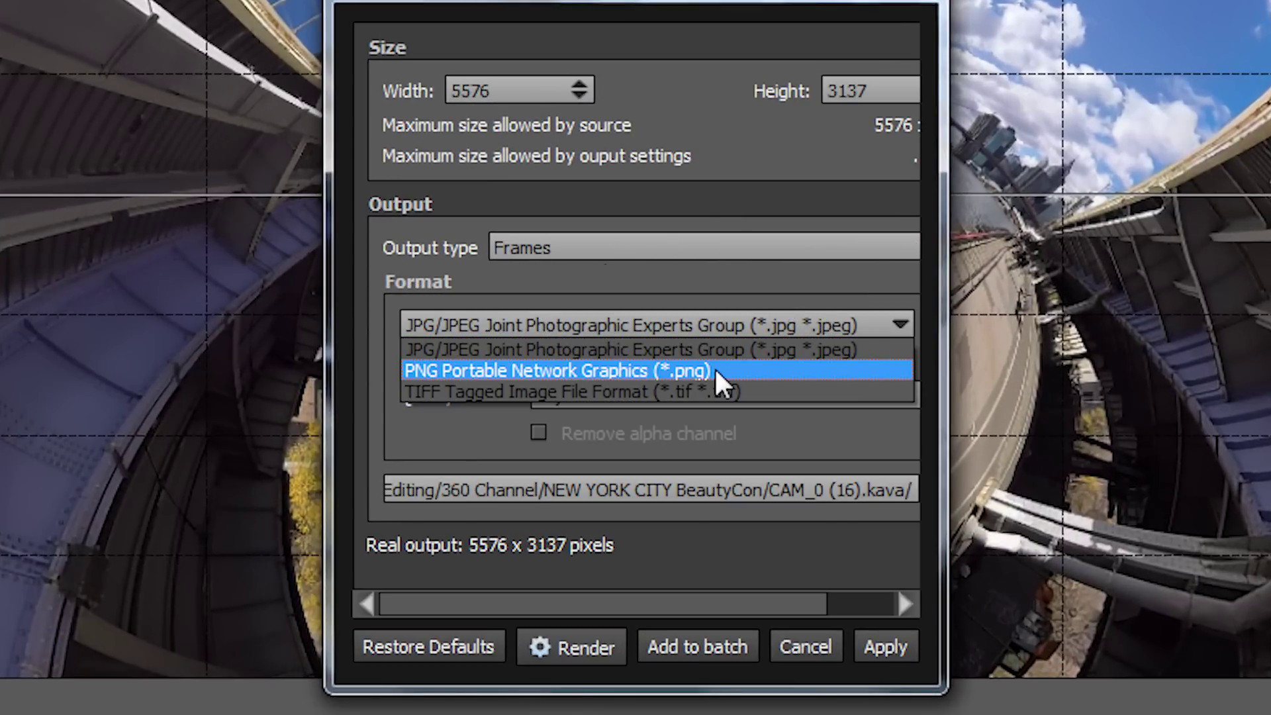
{"action": "left_click", "coordinate": [714, 369]}
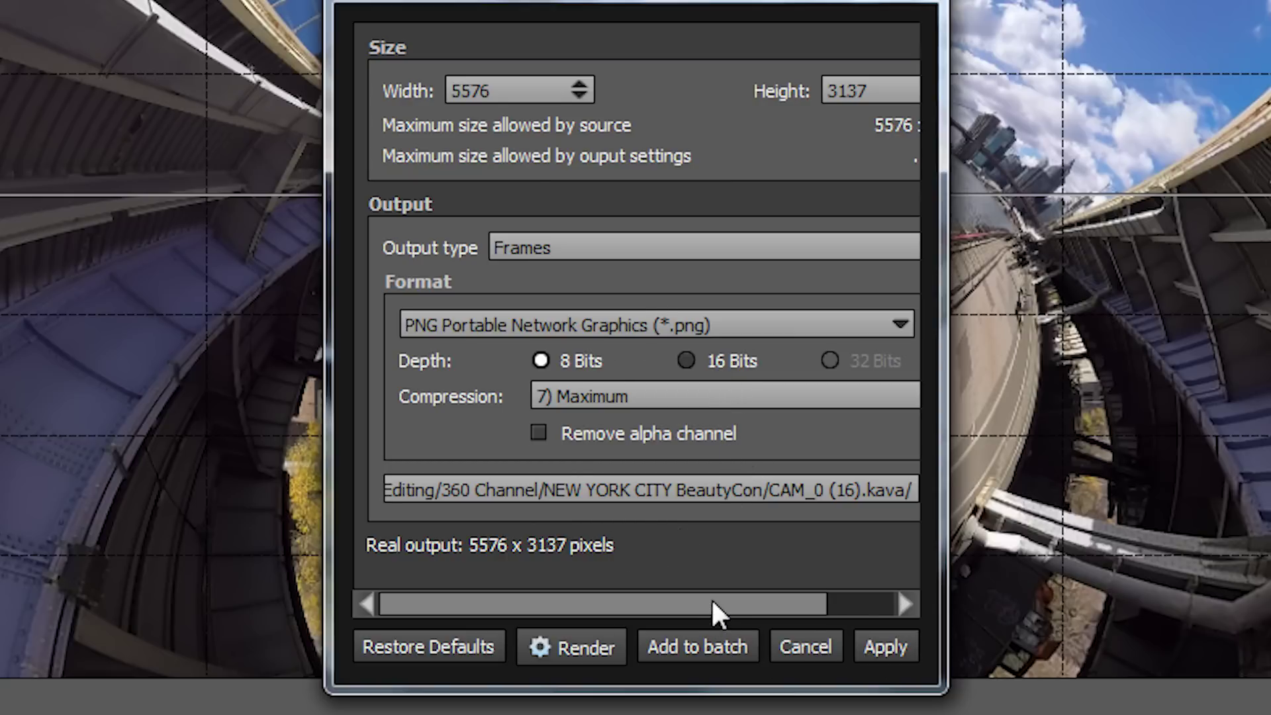
{"action": "left_click_drag", "start_coordinate": [712, 603], "coordinate": [853, 604]}
{"action": "left_click", "coordinate": [867, 491]}
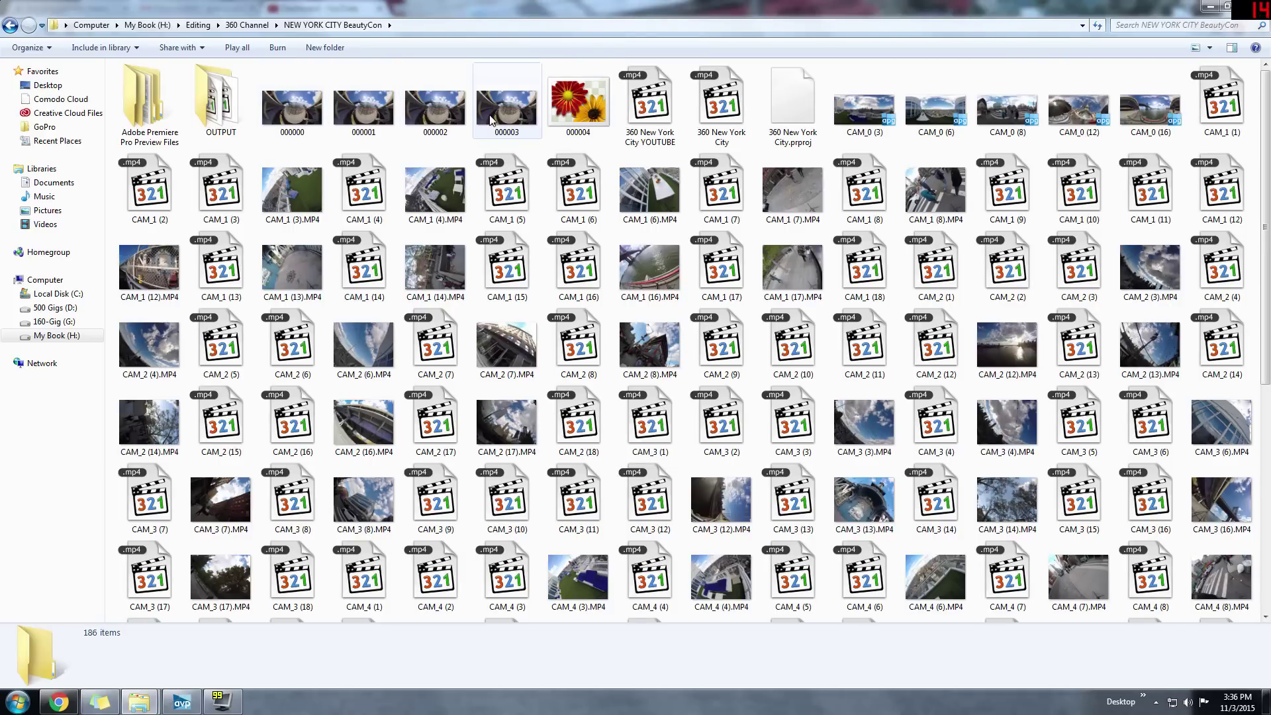
{"action": "double_click", "coordinate": [300, 114]}
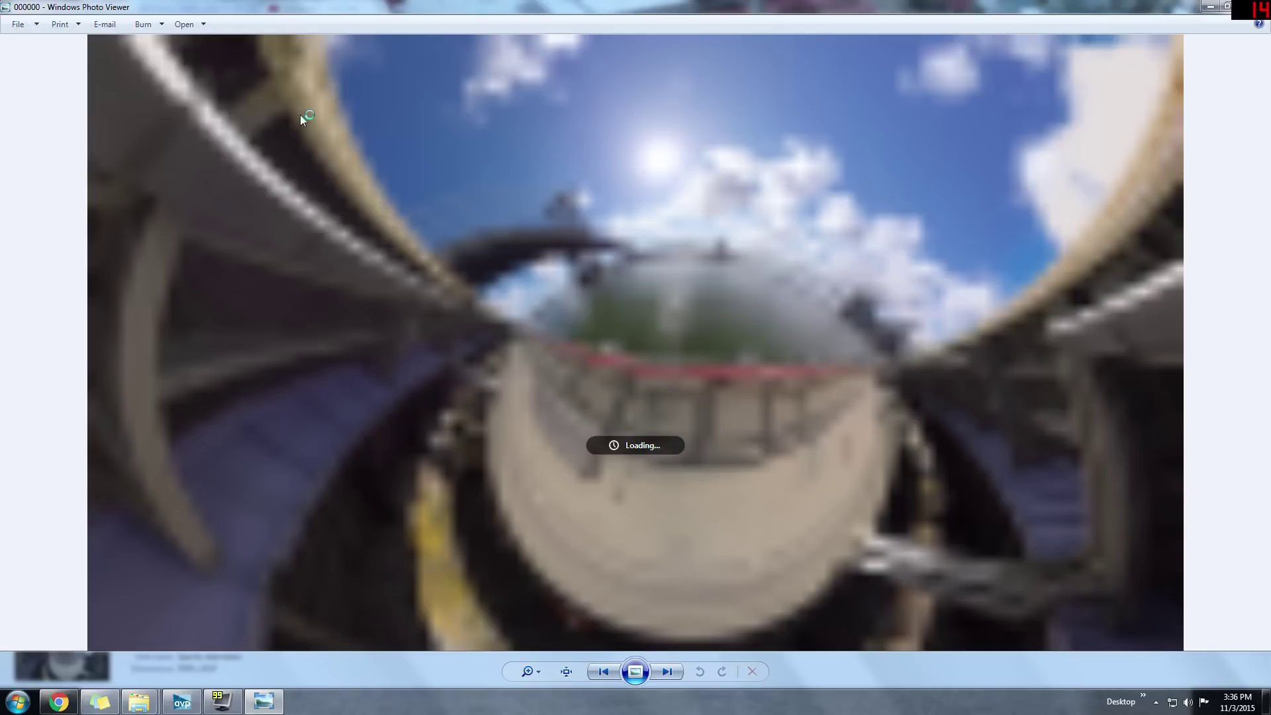
{"action": "scroll", "coordinate": [748, 247], "scroll_direction": "up", "scroll_amount": 1}
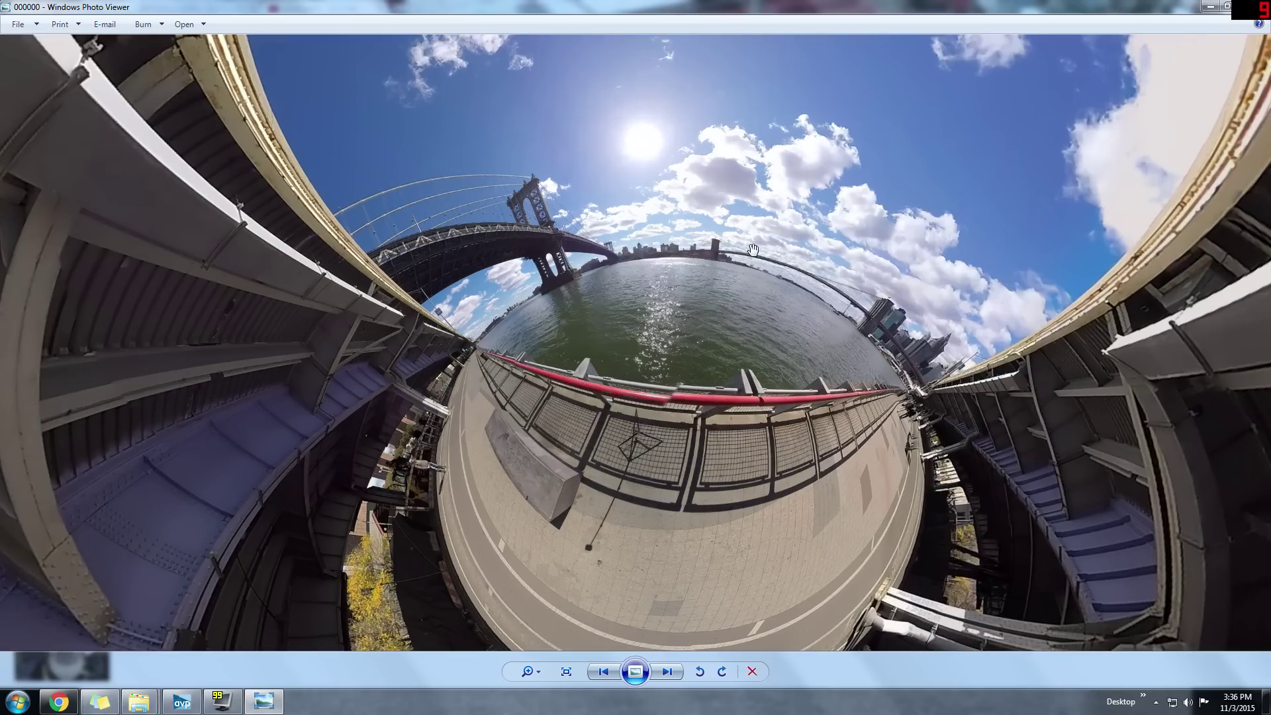
{"action": "scroll", "coordinate": [748, 248], "scroll_direction": "down", "scroll_amount": 1}
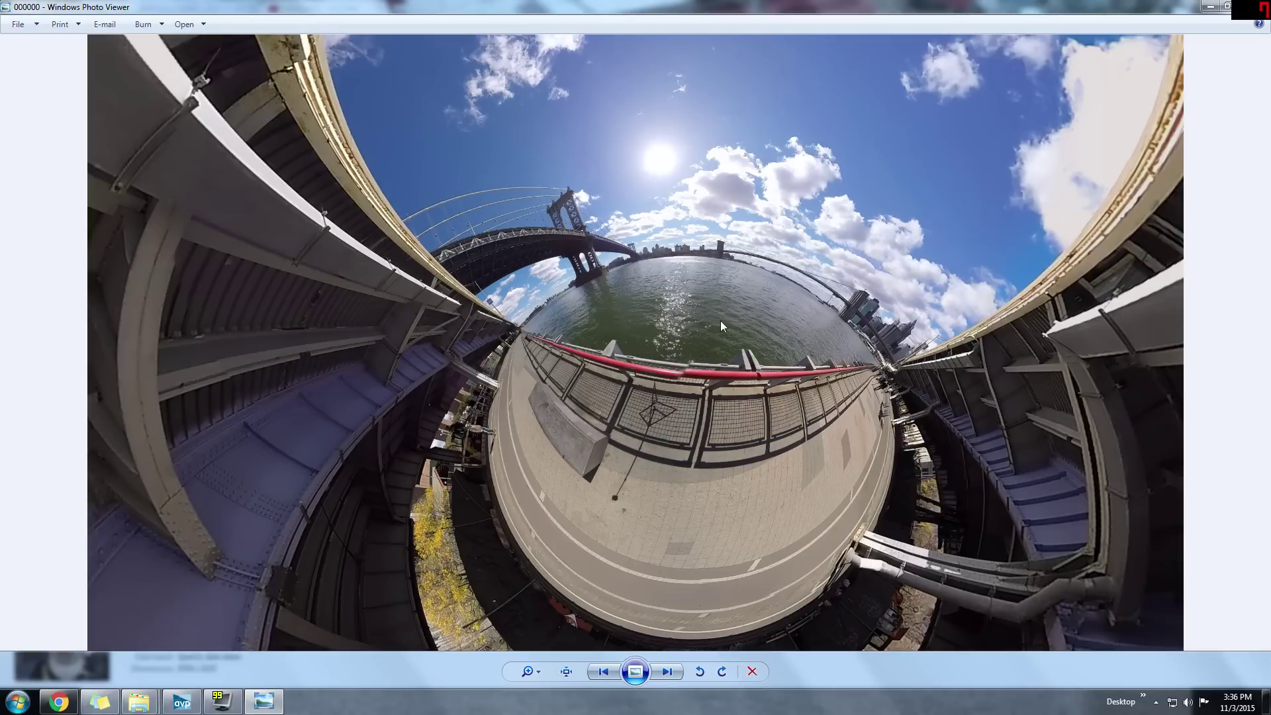
{"action": "left_click", "coordinate": [1226, 6]}
{"action": "left_click_drag", "start_coordinate": [1075, 7], "coordinate": [977, 9]}
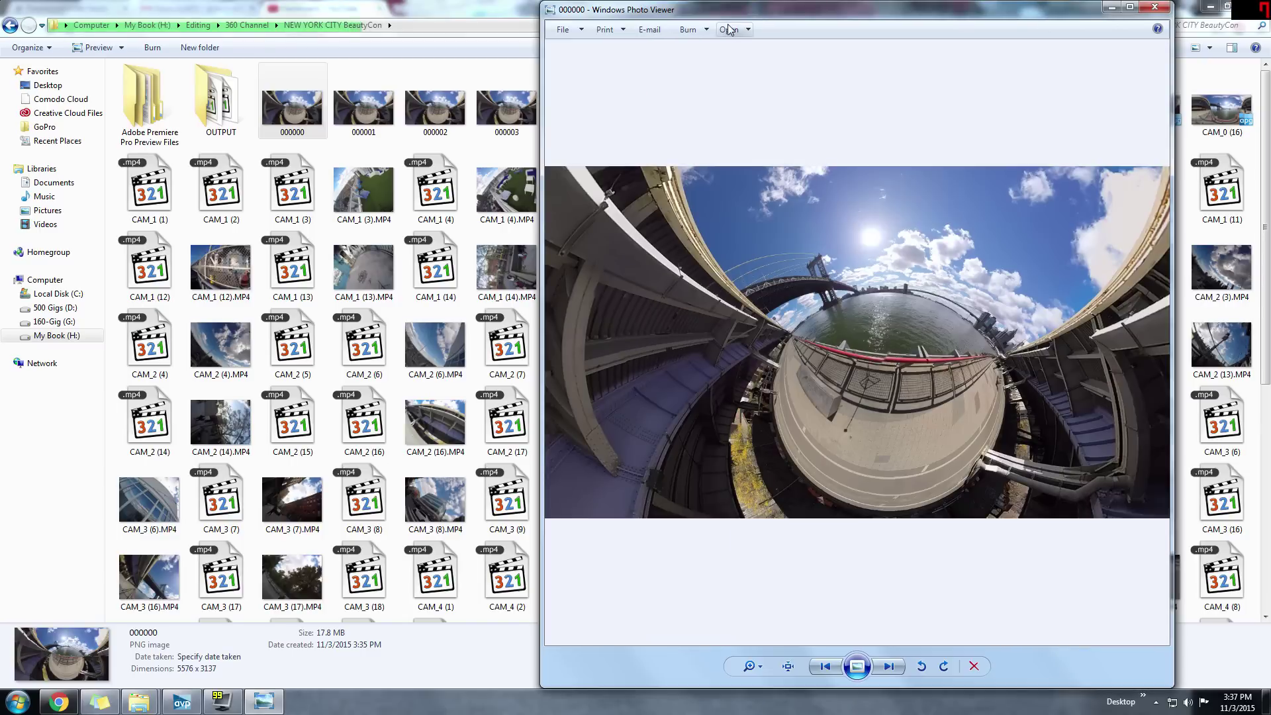
{"action": "left_click", "coordinate": [1154, 6]}
{"action": "left_click", "coordinate": [182, 702]}
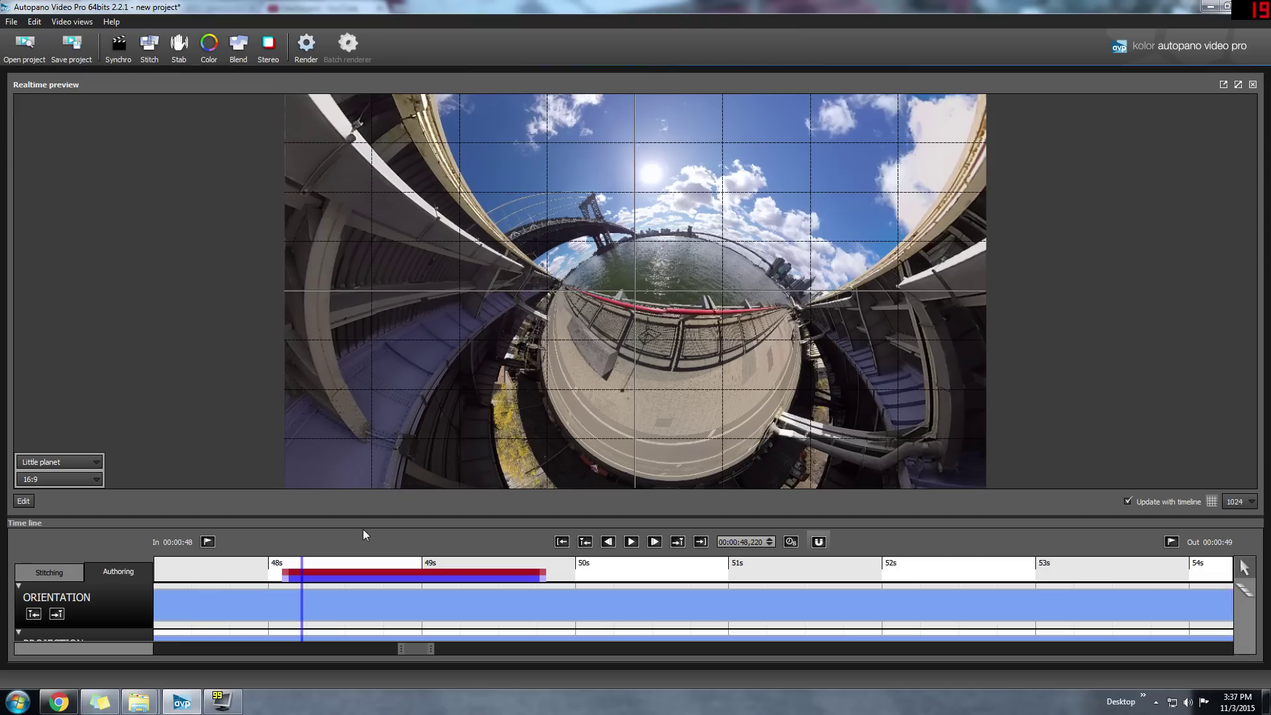
Step: Split the Orientation and Projection tracks at about 48.09s with the blade tool
{"action": "left_click_drag", "start_coordinate": [542, 522], "coordinate": [548, 419]}
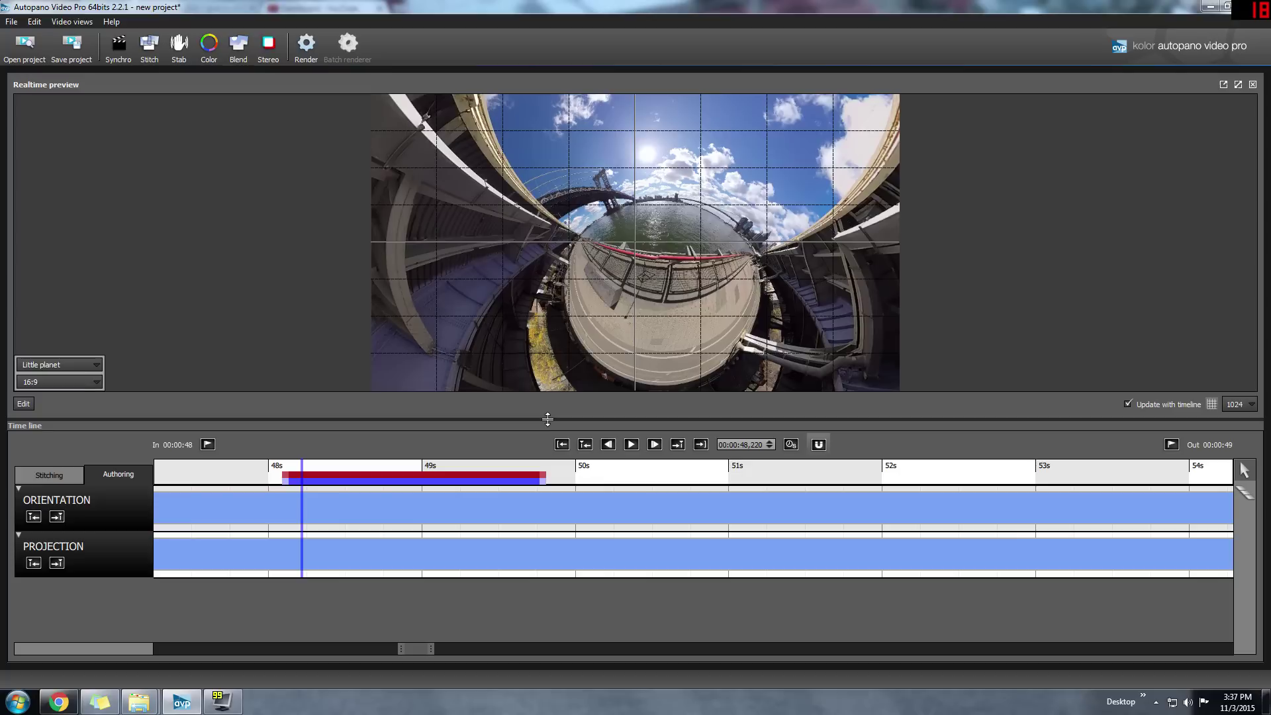
{"action": "left_click_drag", "start_coordinate": [302, 490], "coordinate": [288, 490]}
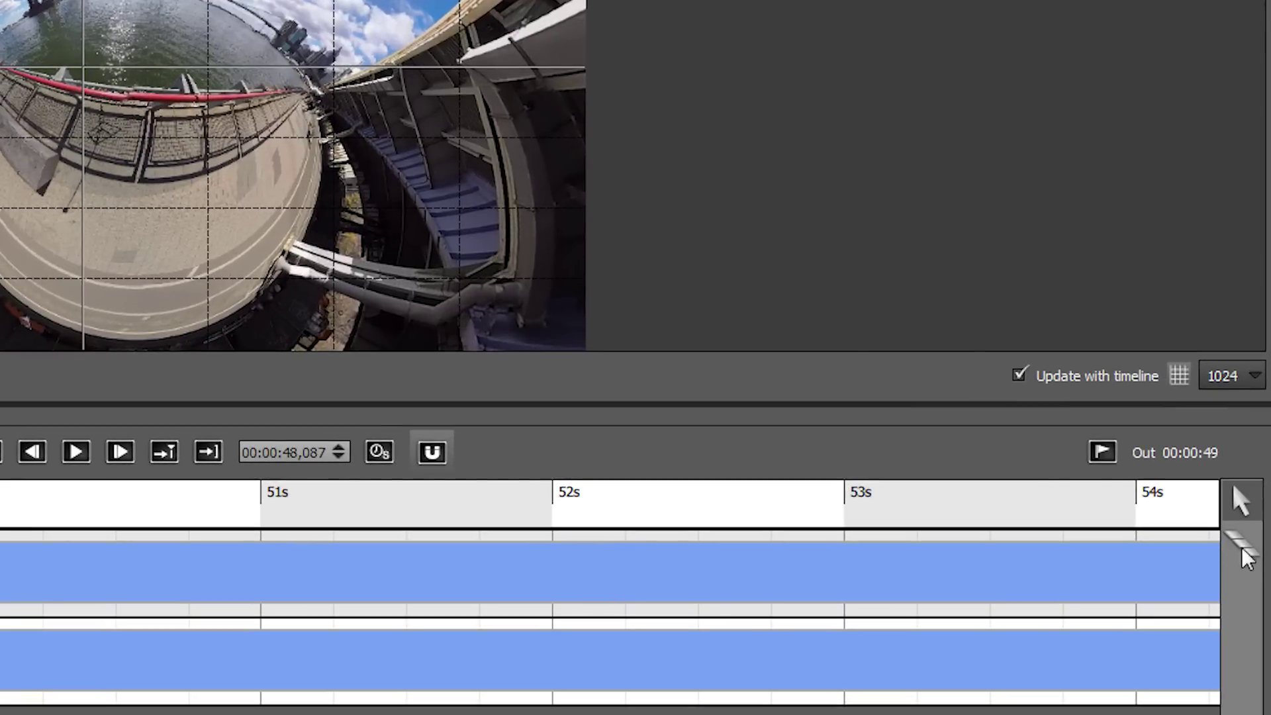
{"action": "left_click", "coordinate": [1247, 552]}
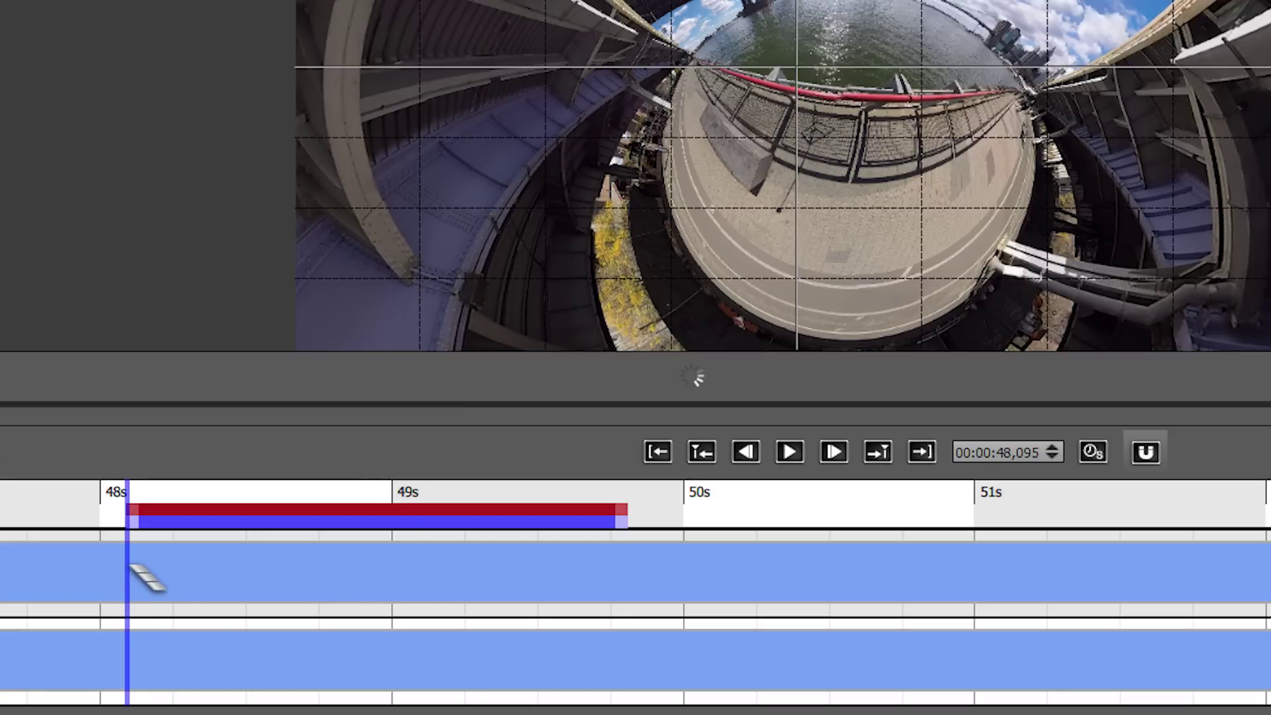
{"action": "left_click", "coordinate": [126, 569]}
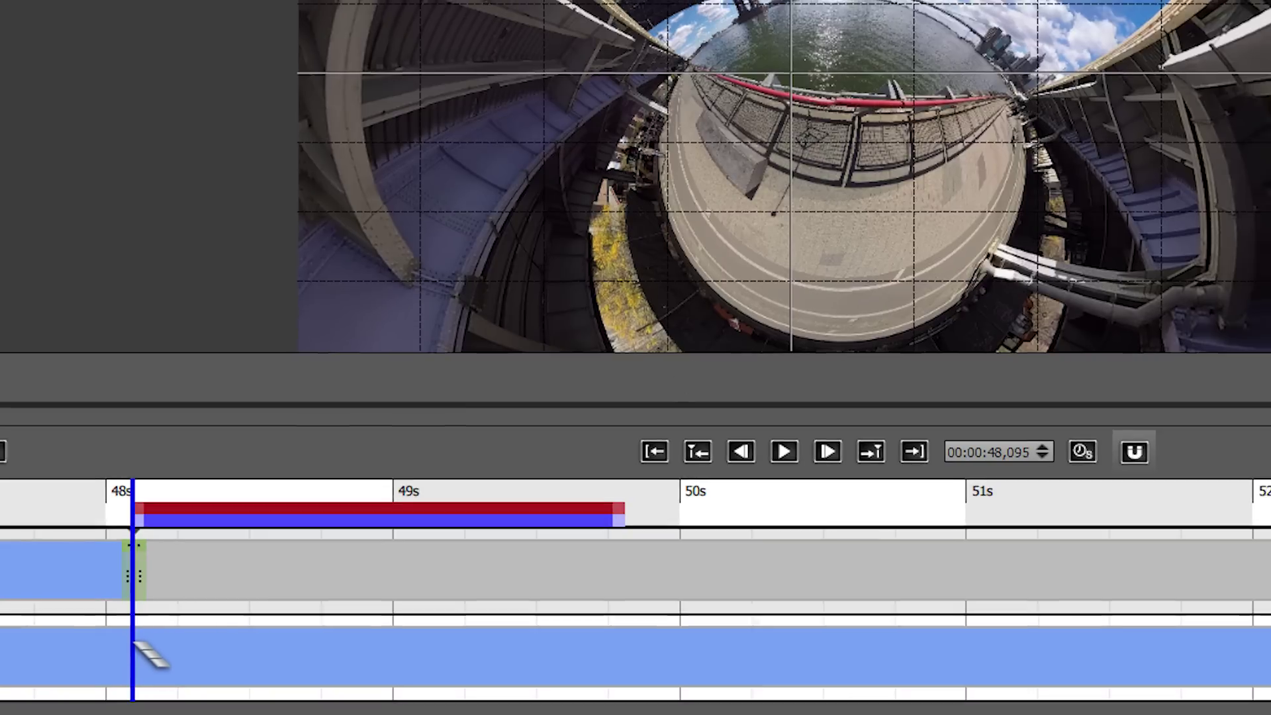
{"action": "left_click", "coordinate": [127, 658]}
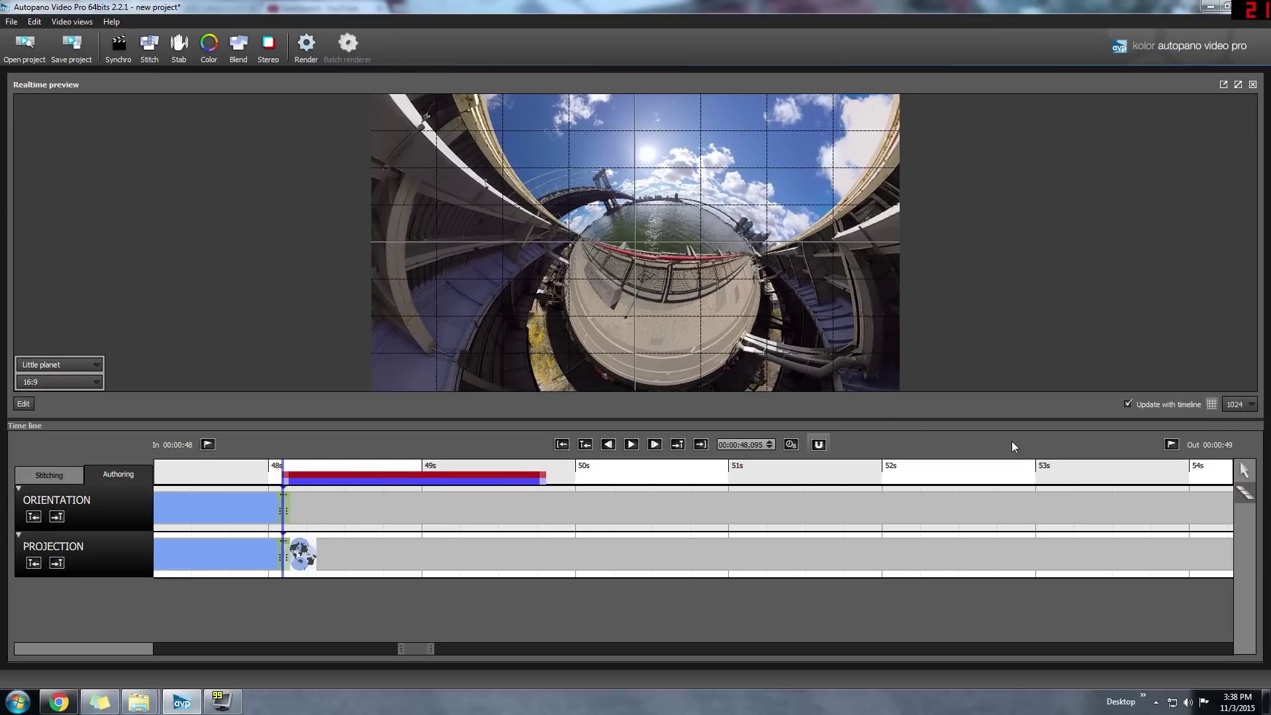
Step: Shift both keyframes slightly later and stretch them into matching short transitions
{"action": "left_click", "coordinate": [1245, 474]}
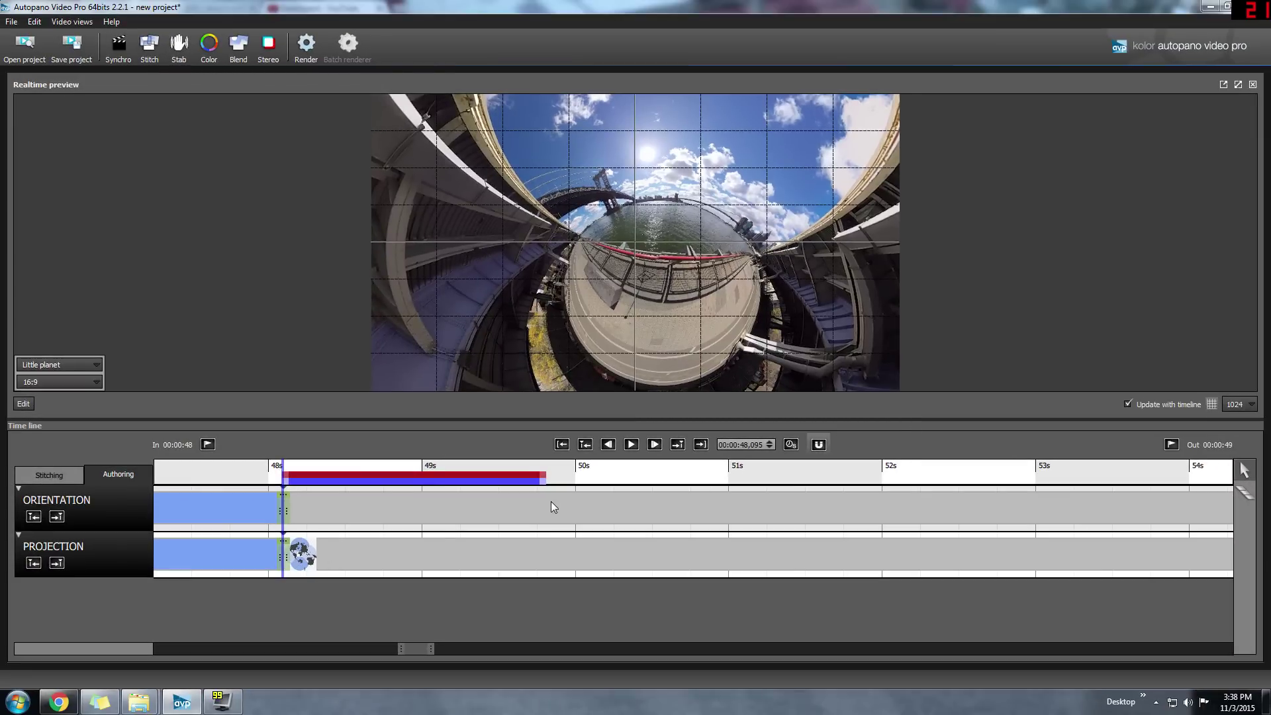
{"action": "left_click_drag", "start_coordinate": [285, 496], "coordinate": [303, 495]}
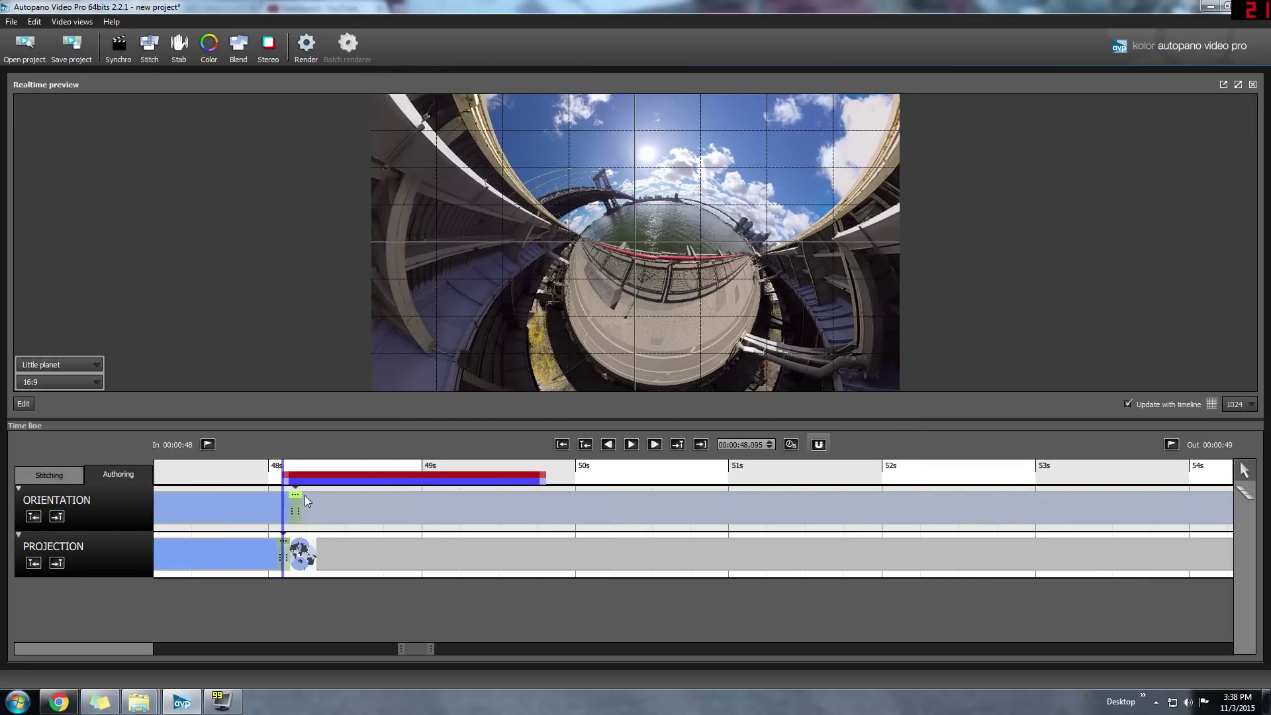
{"action": "left_click_drag", "start_coordinate": [296, 550], "coordinate": [378, 550]}
{"action": "left_click_drag", "start_coordinate": [307, 514], "coordinate": [371, 515]}
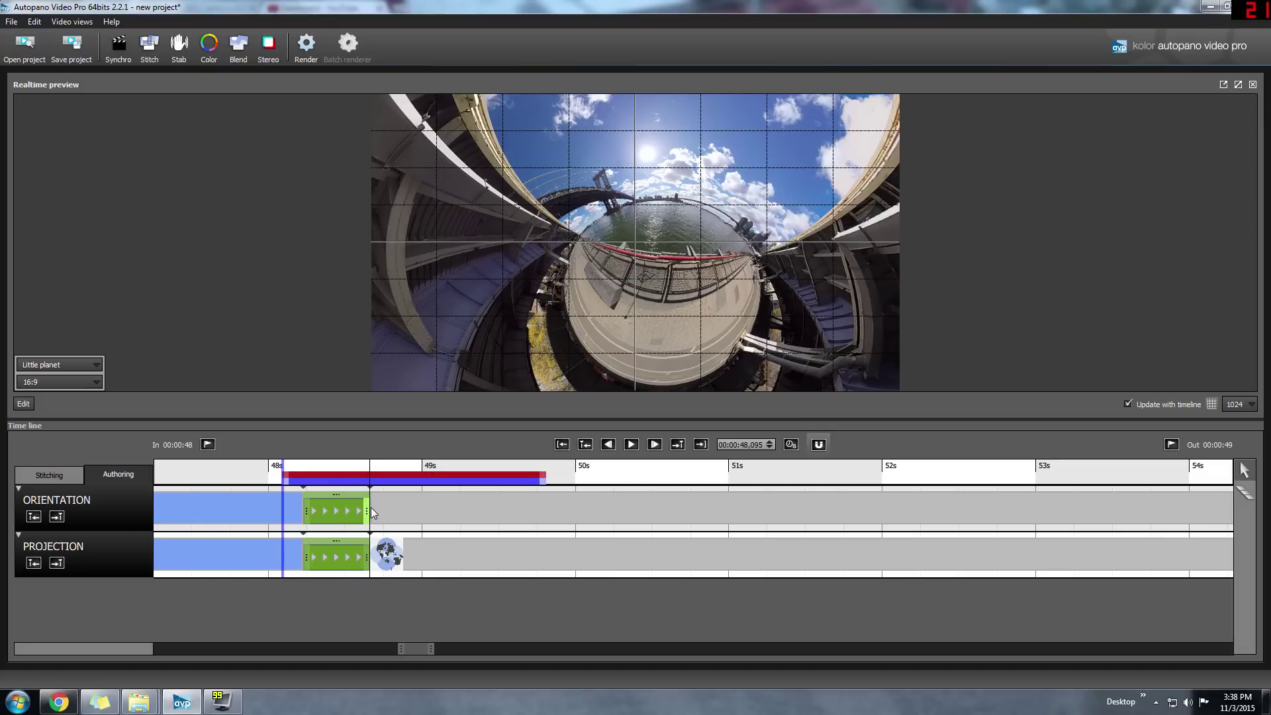
Step: Give the transition end a wider, sky-framed view and play the transition from its start
{"action": "left_click", "coordinate": [301, 476]}
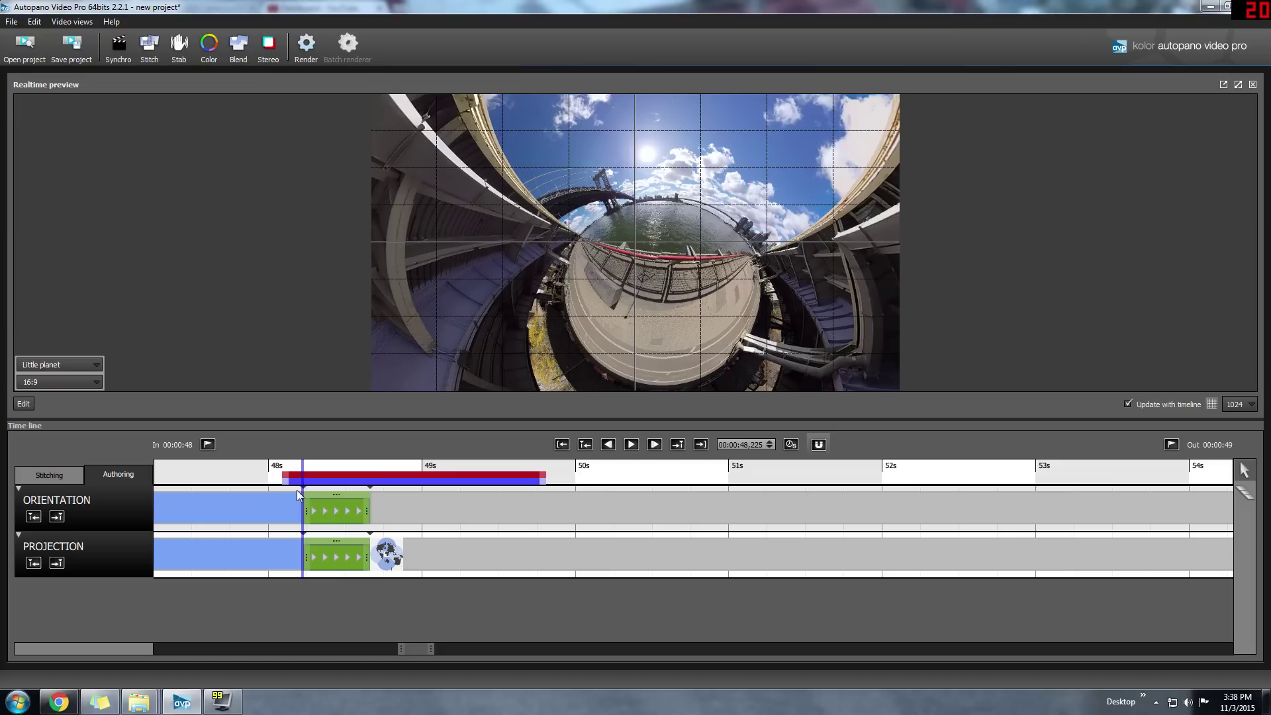
{"action": "left_click", "coordinate": [287, 477]}
{"action": "left_click", "coordinate": [369, 465]}
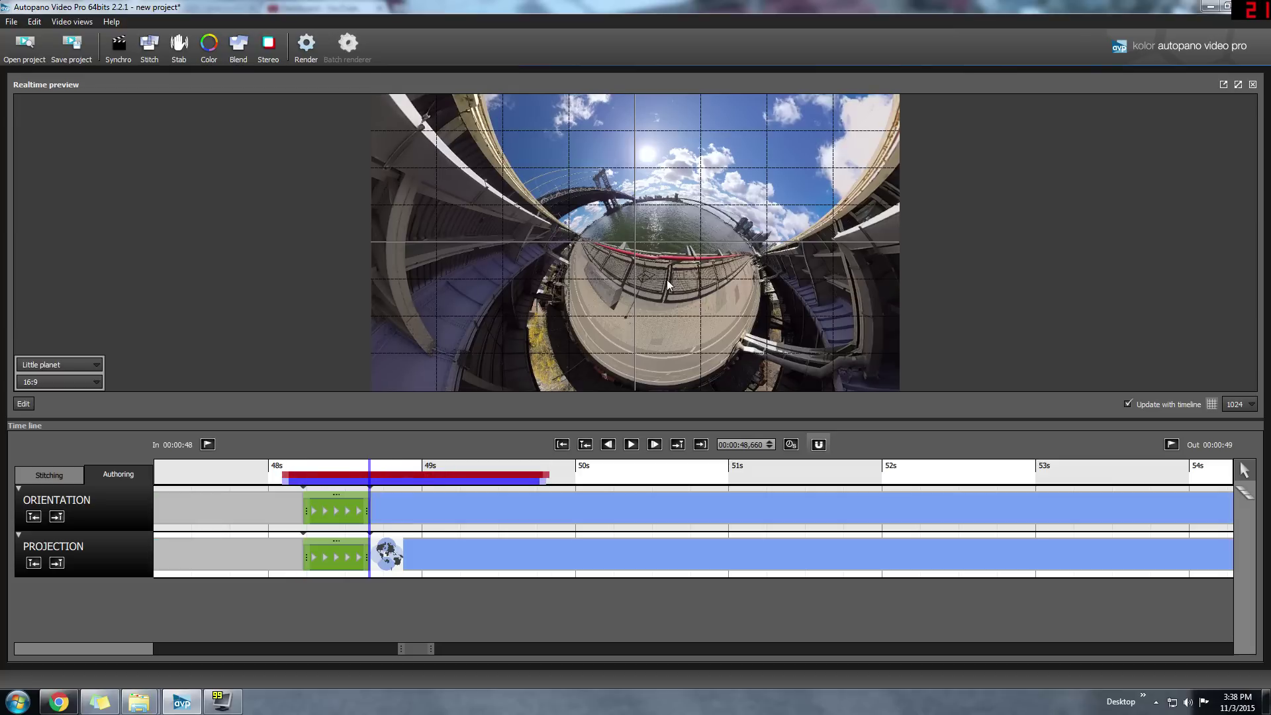
{"action": "scroll", "coordinate": [668, 276], "scroll_direction": "down", "scroll_amount": 5}
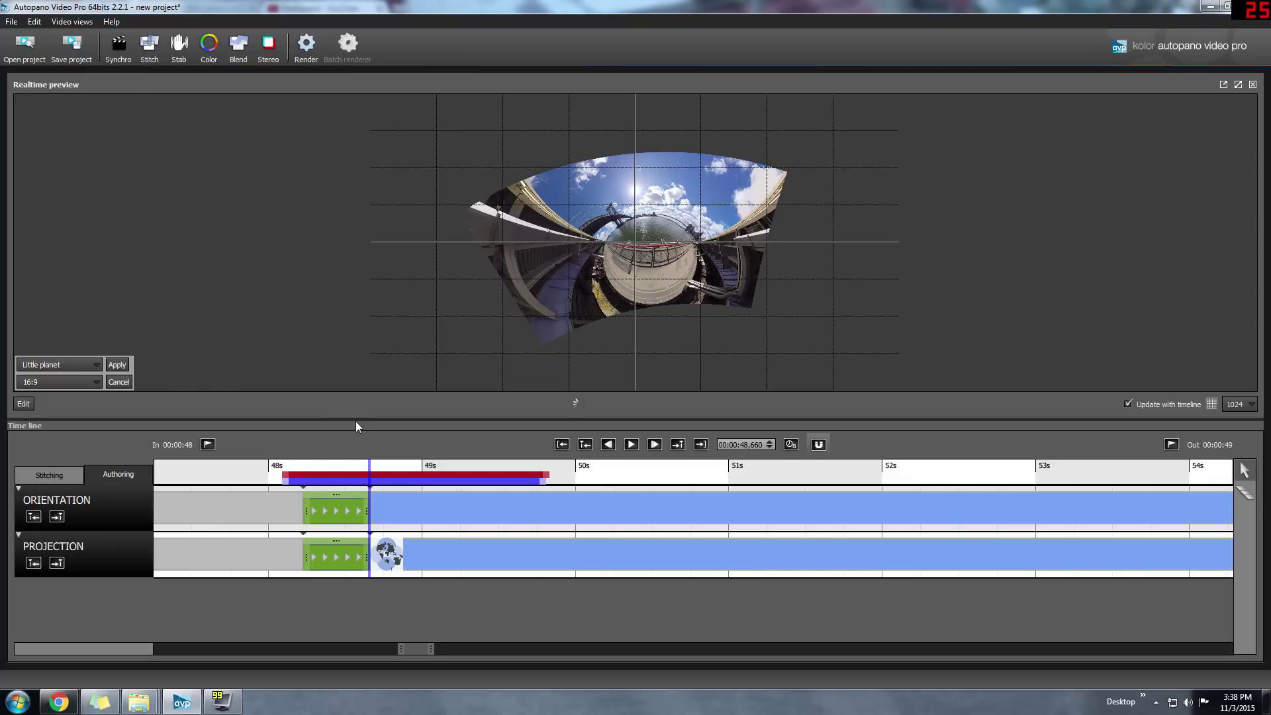
{"action": "left_click", "coordinate": [307, 514]}
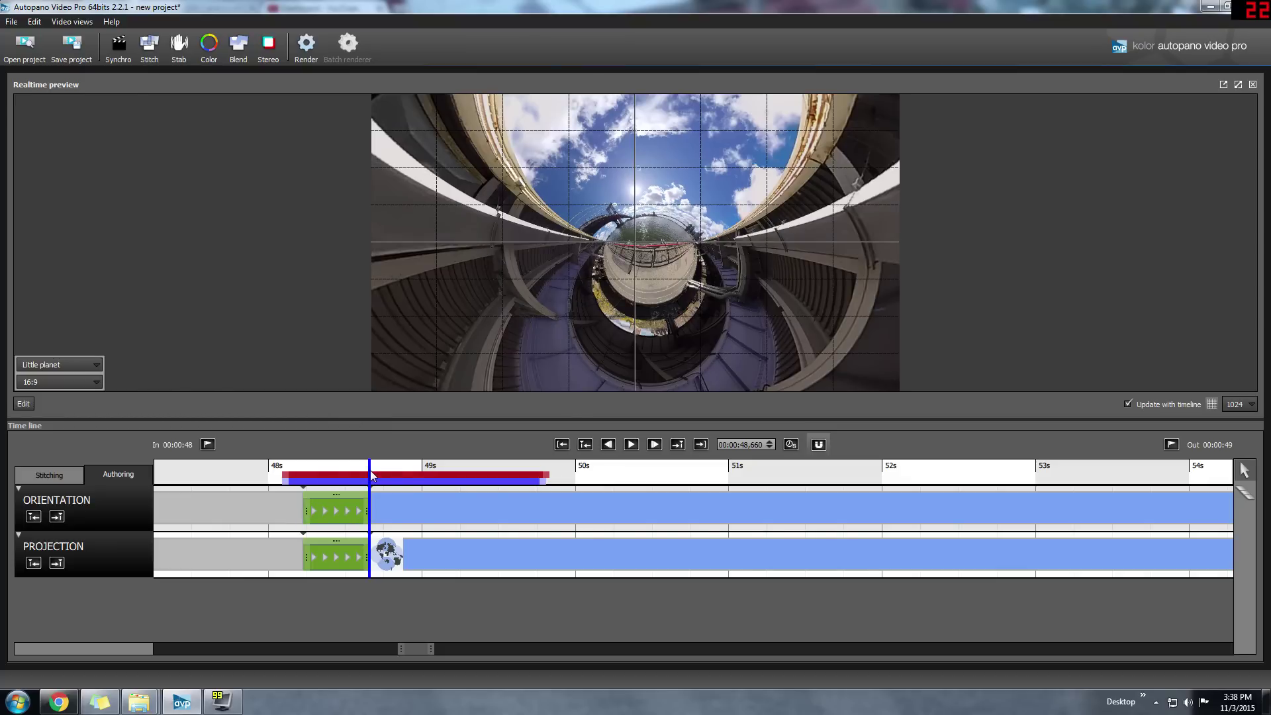
{"action": "left_click", "coordinate": [308, 471]}
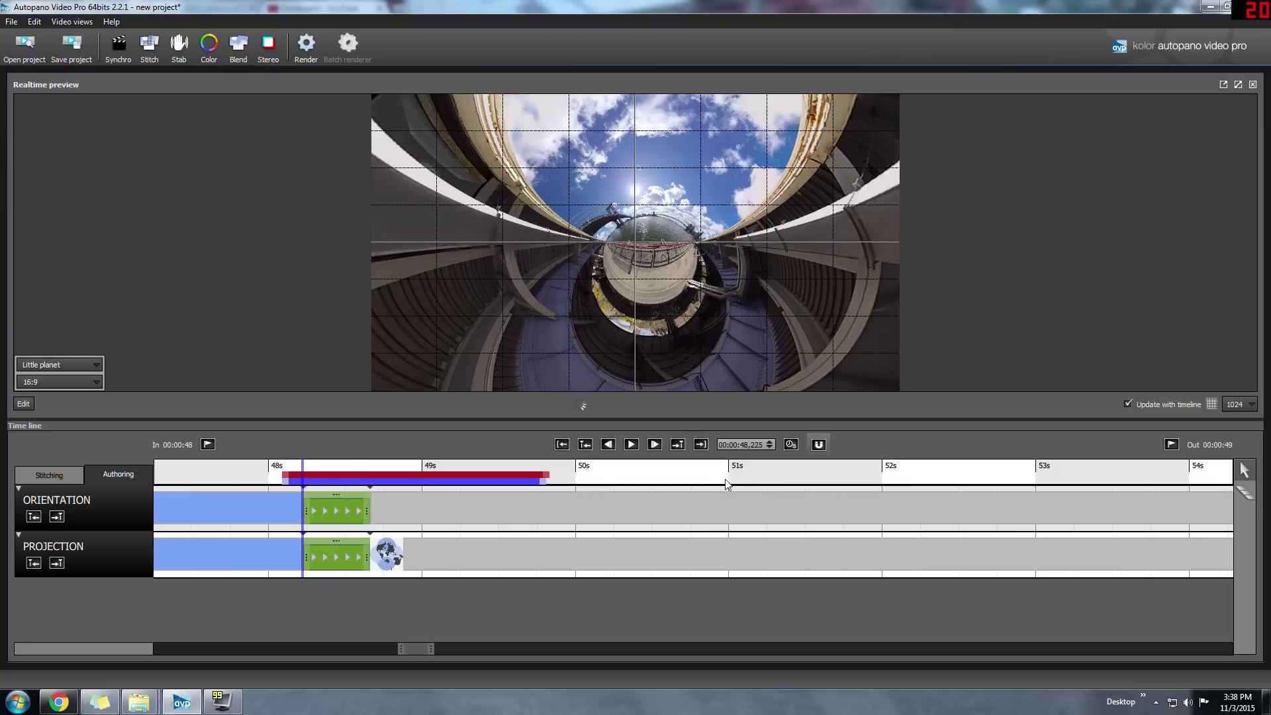
{"action": "left_click", "coordinate": [637, 448]}
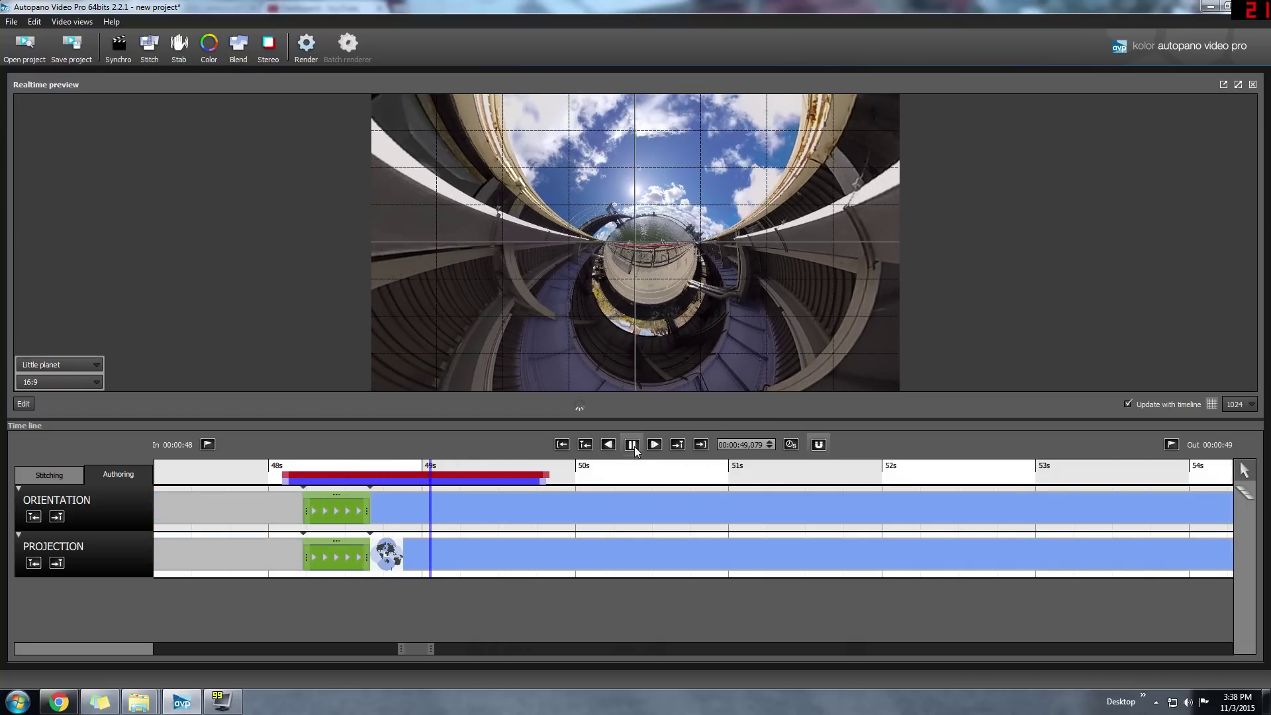
Step: Add State 2 keyframes at 49s on orientation and projection, with transitions to about 51s
{"action": "left_click", "coordinate": [447, 506]}
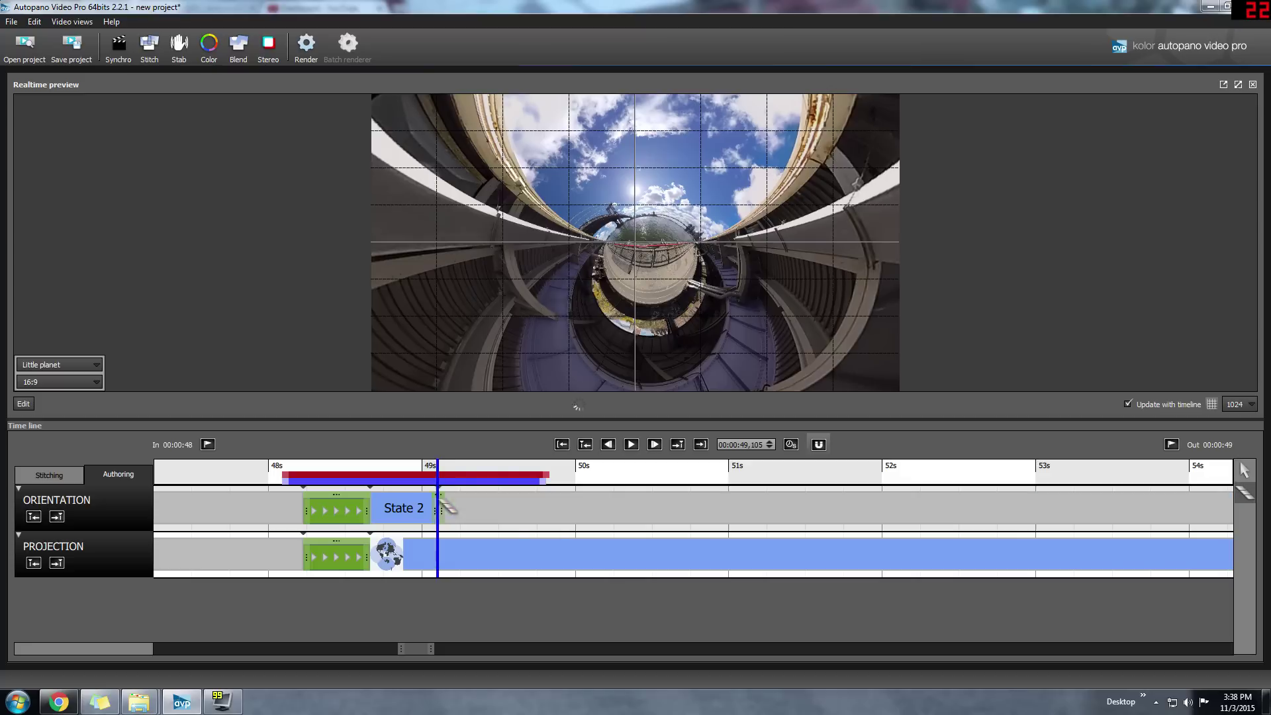
{"action": "left_click", "coordinate": [449, 553]}
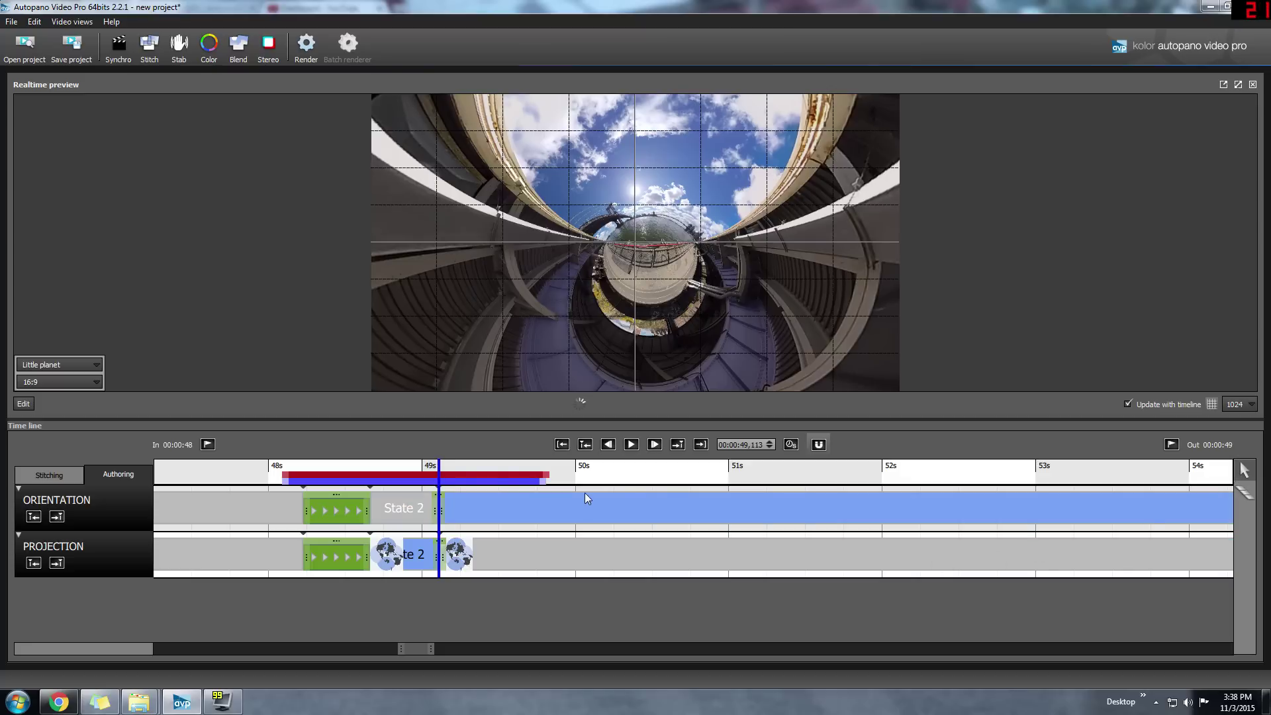
{"action": "left_click", "coordinate": [446, 510]}
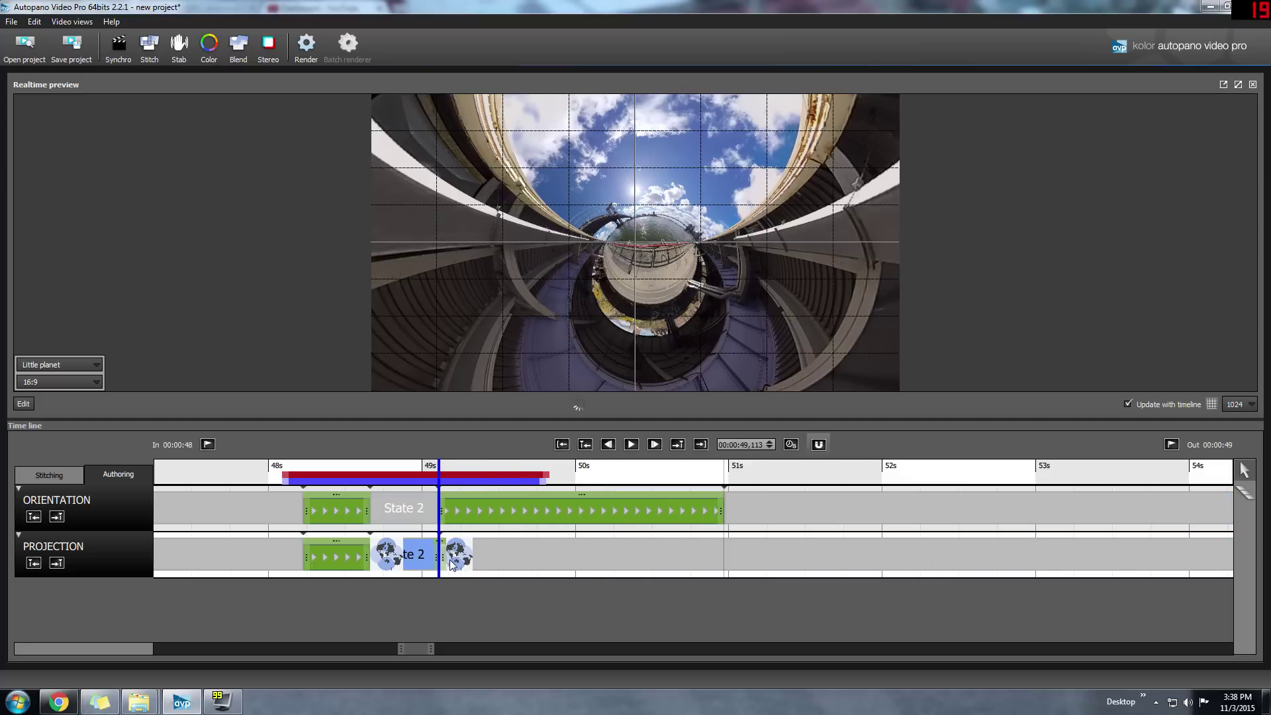
{"action": "left_click_drag", "start_coordinate": [448, 562], "coordinate": [682, 560]}
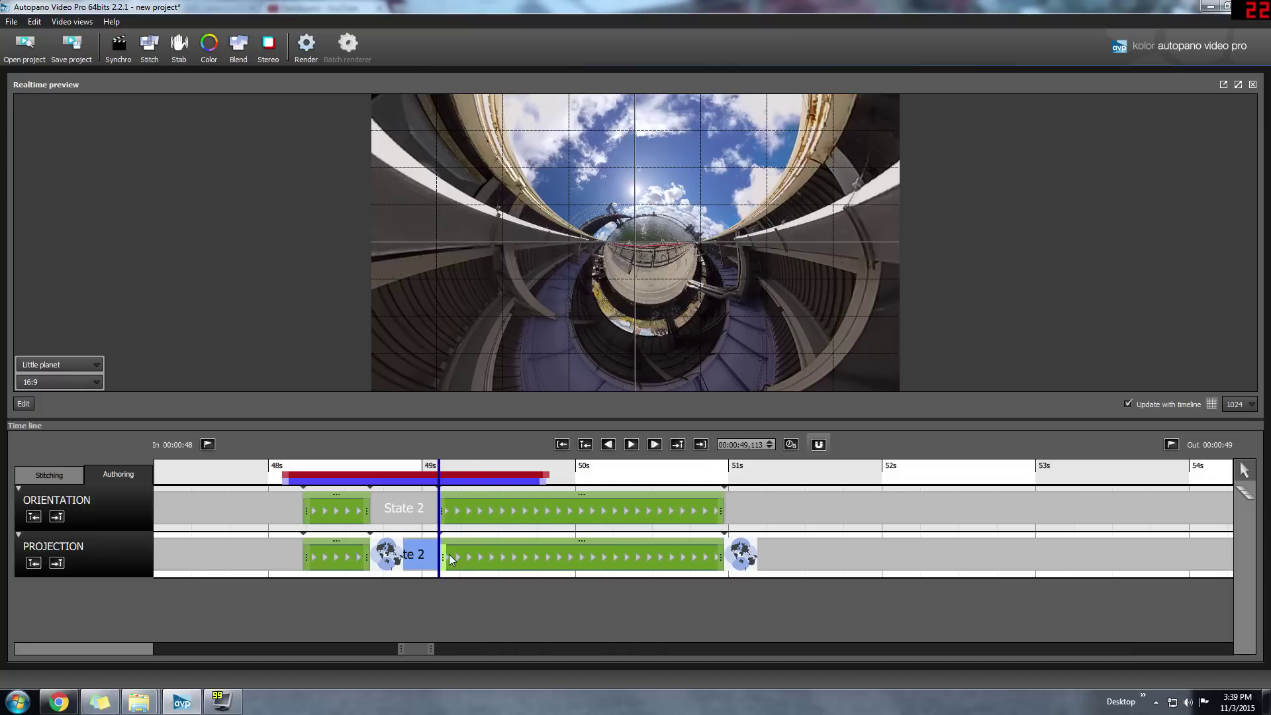
{"action": "left_click", "coordinate": [297, 471]}
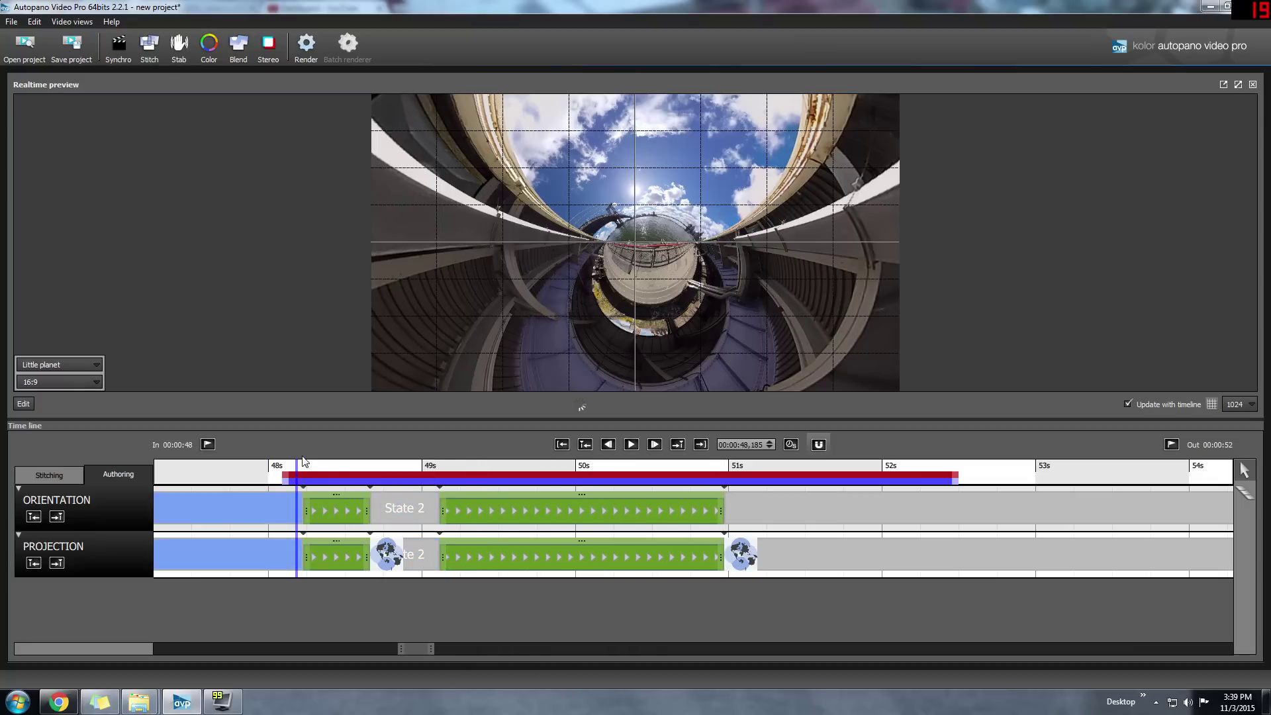
Step: At the second transition's 51s end, rotate the view toward the river and railing
{"action": "left_click", "coordinate": [383, 467]}
{"action": "left_click", "coordinate": [729, 471]}
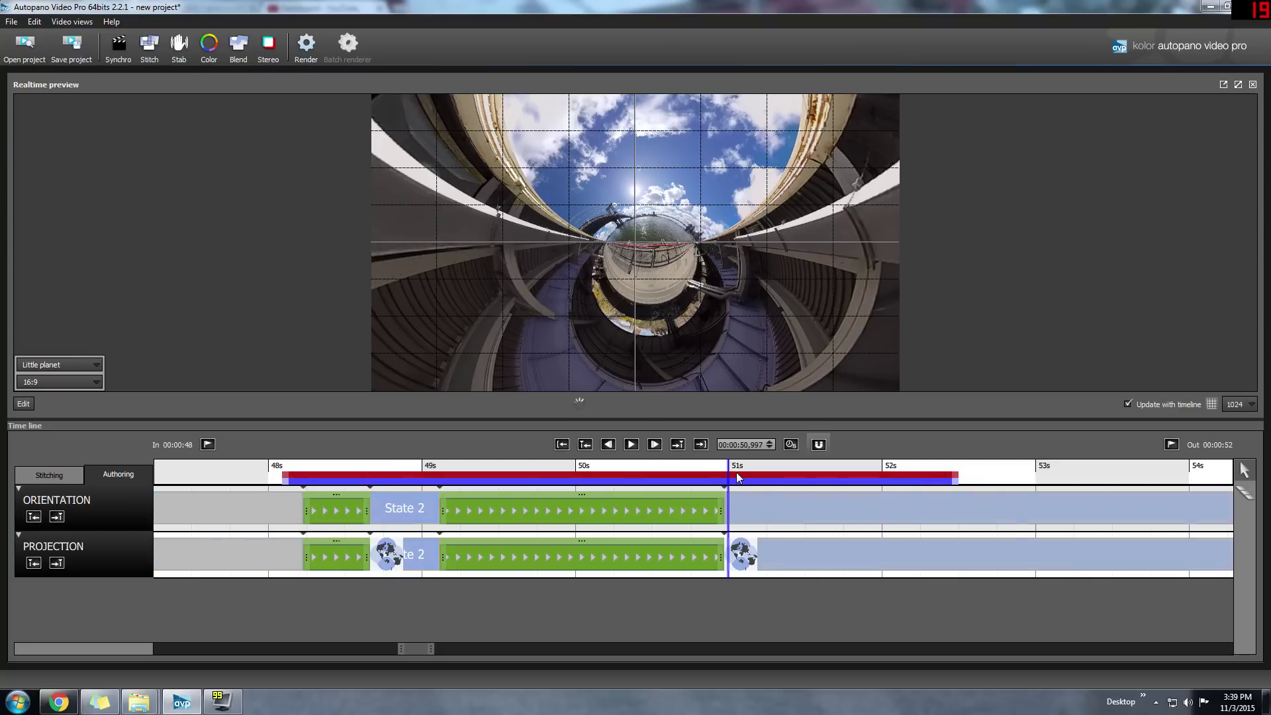
{"action": "mouse_move", "coordinate": [647, 285]}
{"action": "left_mouse_down"}
{"action": "mouse_move", "coordinate": [645, 221]}
{"action": "mouse_move", "coordinate": [752, 219]}
{"action": "mouse_move", "coordinate": [668, 229]}
{"action": "mouse_move", "coordinate": [662, 288]}
{"action": "mouse_move", "coordinate": [673, 276]}
{"action": "mouse_move", "coordinate": [662, 208]}
{"action": "mouse_move", "coordinate": [672, 229]}
{"action": "mouse_move", "coordinate": [637, 288]}
{"action": "left_mouse_up"}
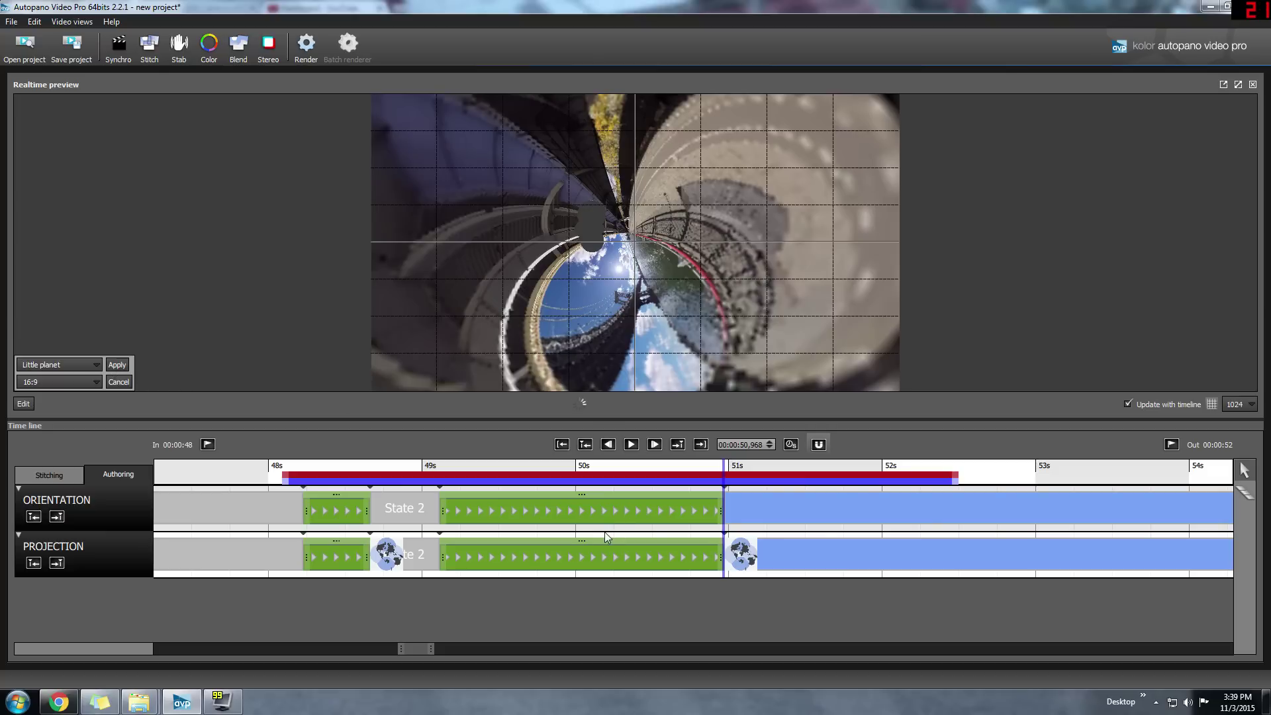
Step: Play back the full keyframed little-planet sequence, ending in the 51s bridge tunnel view
{"action": "left_click", "coordinate": [631, 444]}
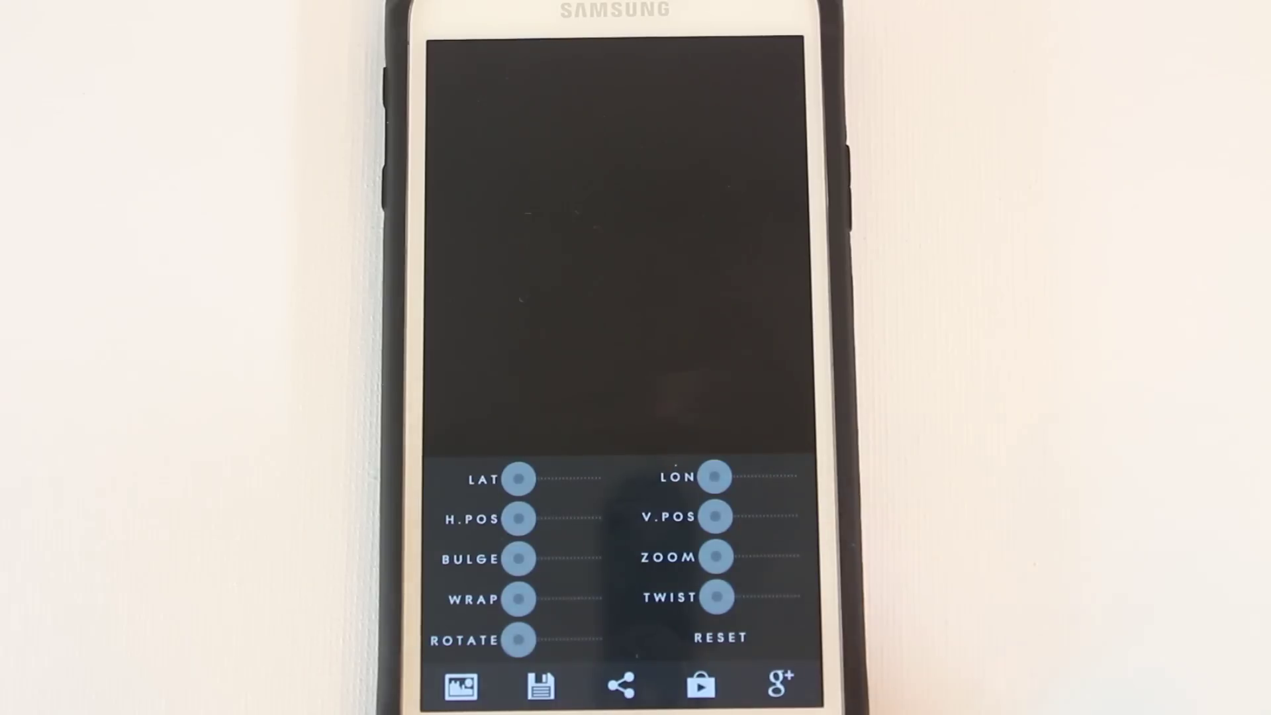
Step: Load the beach photo from the Gallery's Studio album into Tiny Planet FX
{"action": "left_click", "coordinate": [461, 685]}
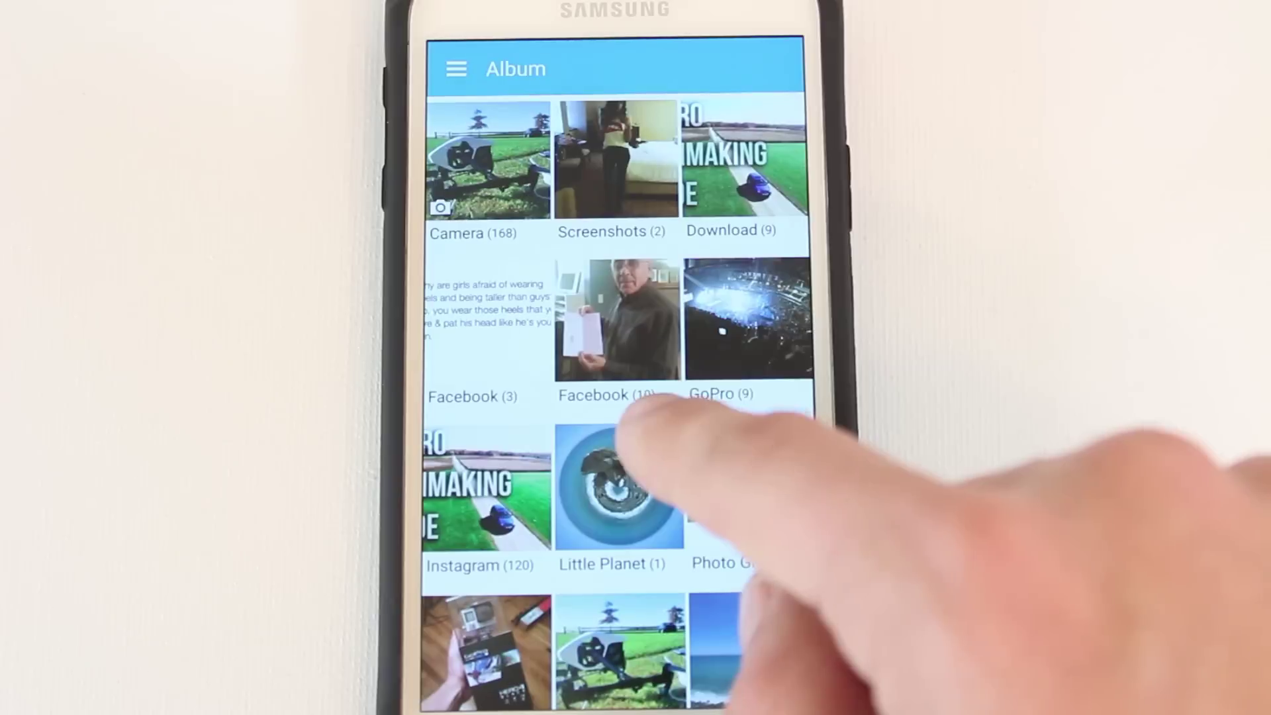
{"action": "left_click", "coordinate": [744, 156]}
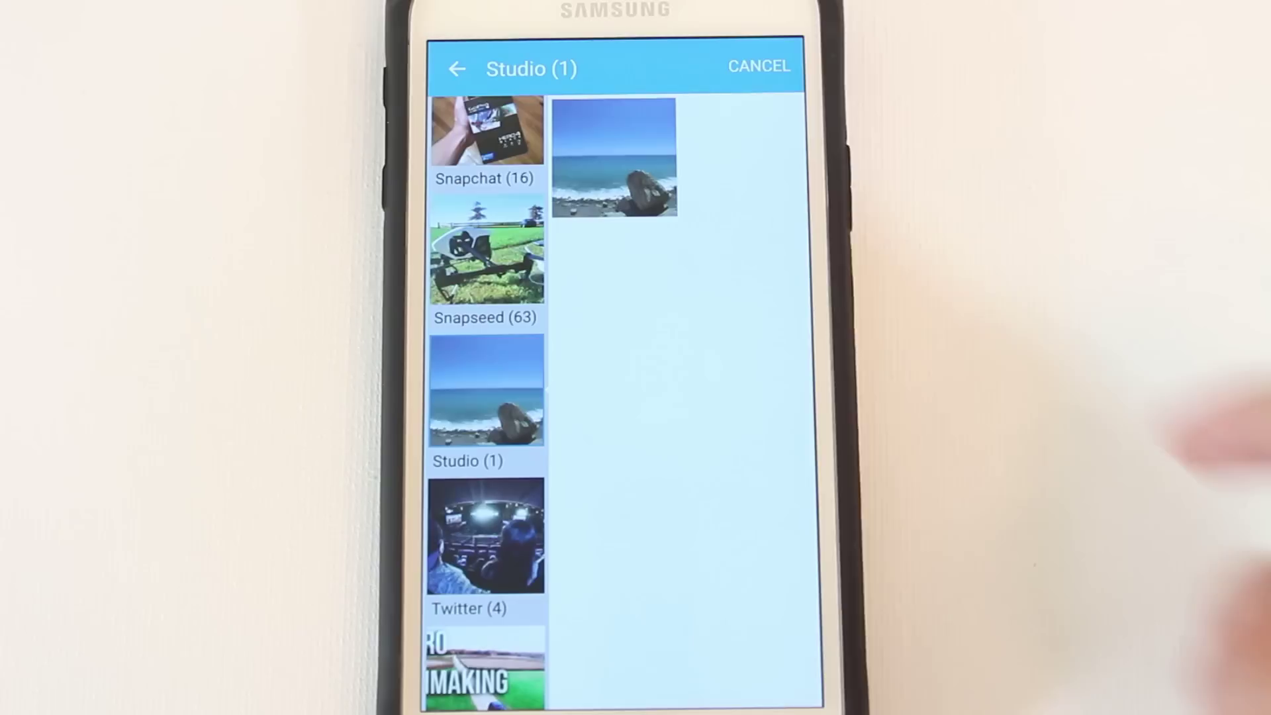
{"action": "left_click", "coordinate": [614, 157]}
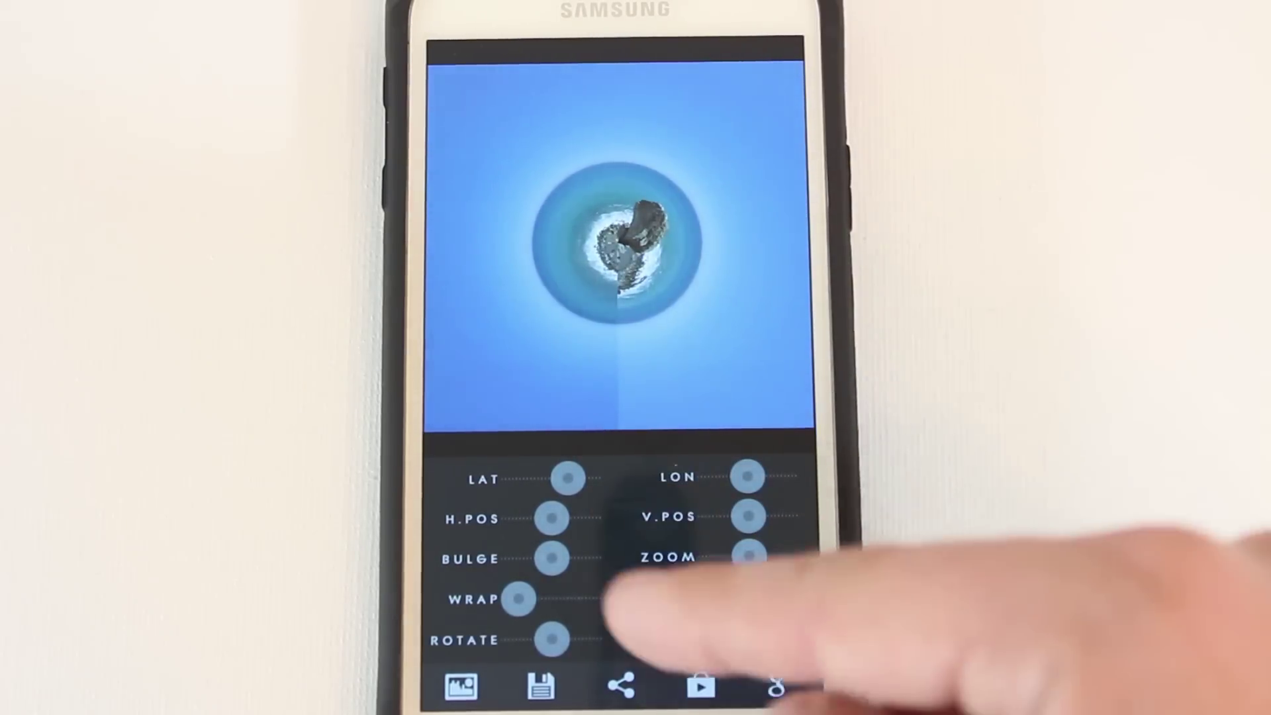
Step: Lower LAT, raise BULGE and shift LON to enlarge and rotate the beach planet
{"action": "mouse_move", "coordinate": [568, 478]}
{"action": "left_mouse_down"}
{"action": "mouse_move", "coordinate": [537, 478]}
{"action": "mouse_move", "coordinate": [566, 478]}
{"action": "left_mouse_up"}
{"action": "left_click_drag", "start_coordinate": [553, 560], "coordinate": [585, 559]}
{"action": "left_click_drag", "start_coordinate": [694, 478], "coordinate": [750, 516]}
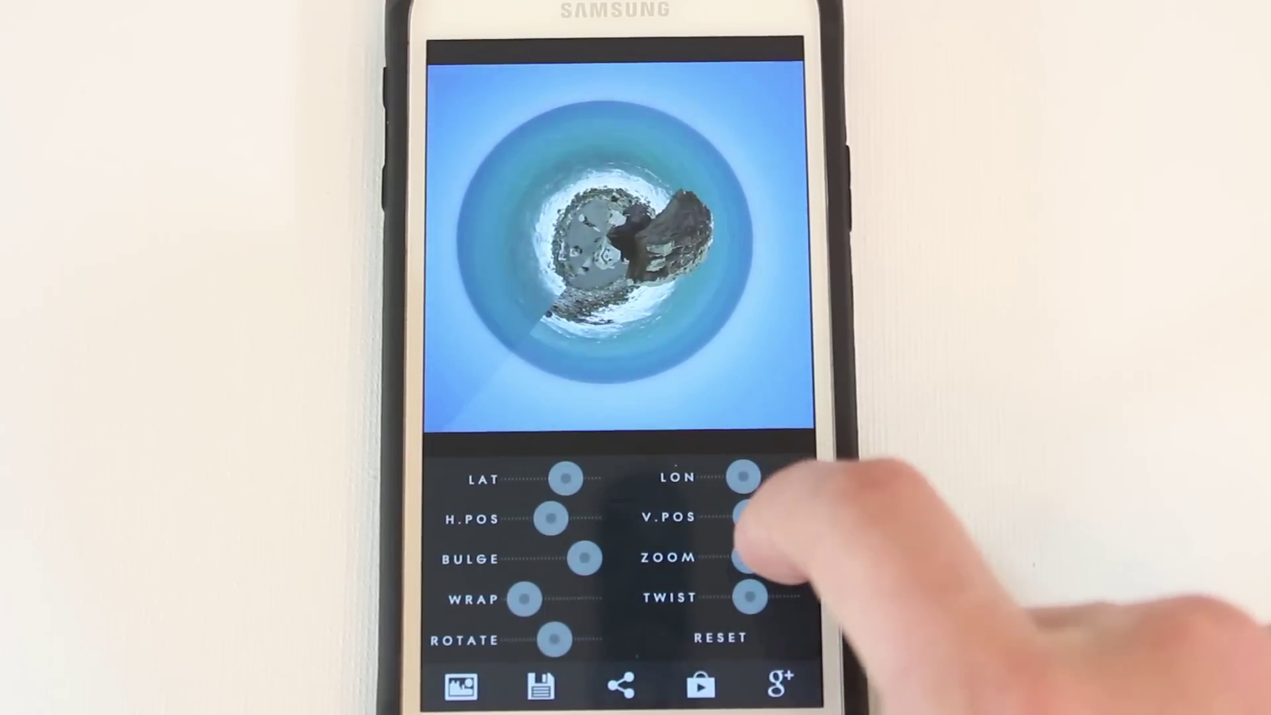